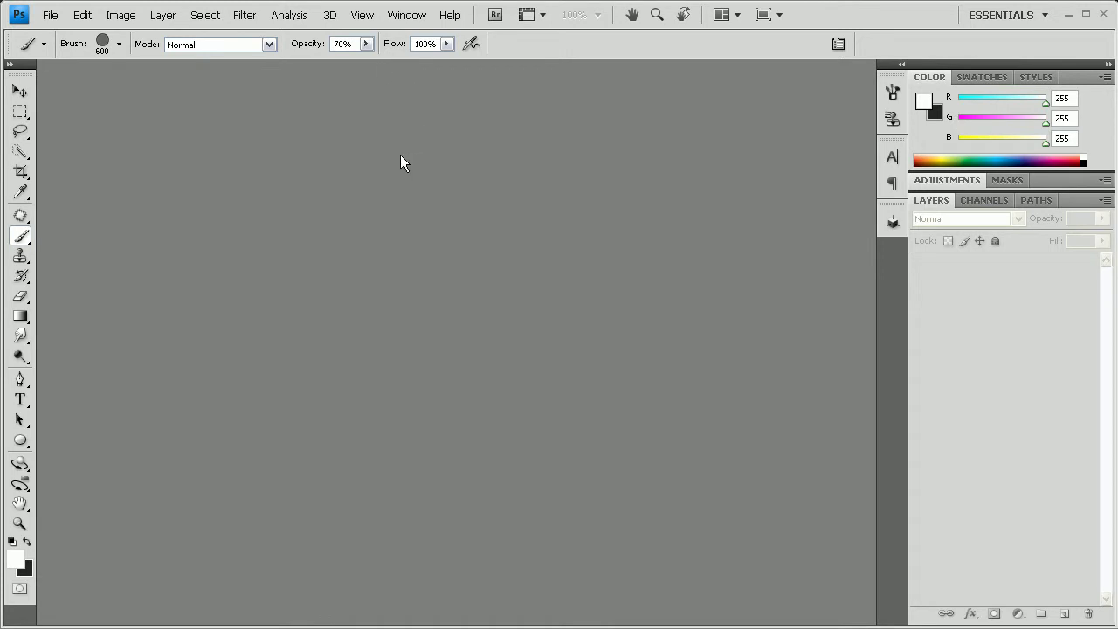
- Create a white 1920 × 1200 px document and swap the colours to put dark grey in the foreground
left_click(51, 15)
left_click(61, 36)
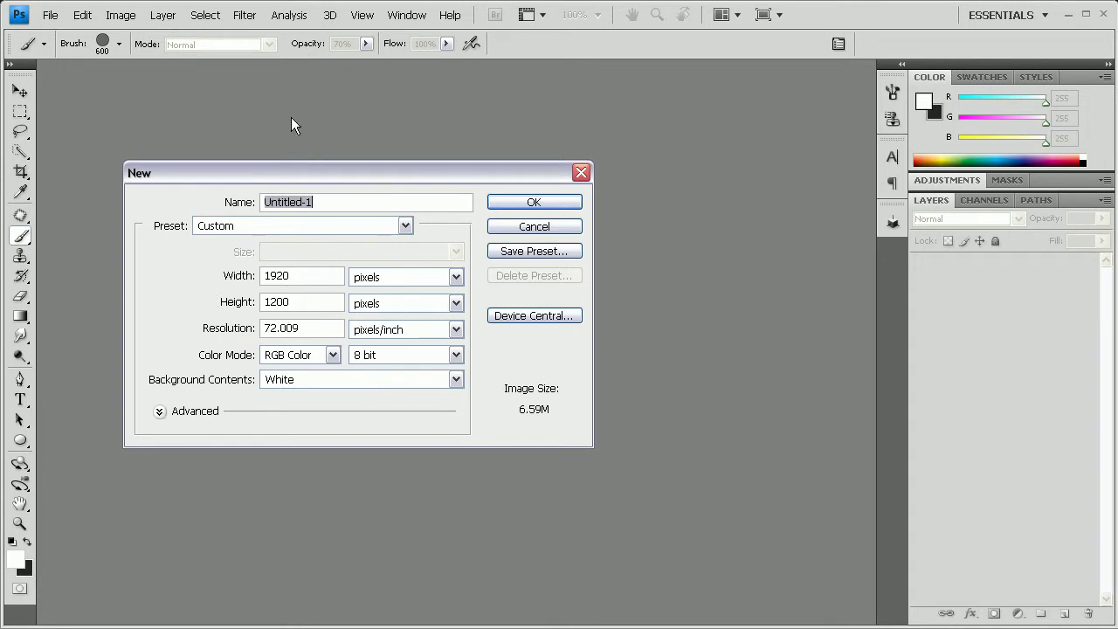
left_click(527, 202)
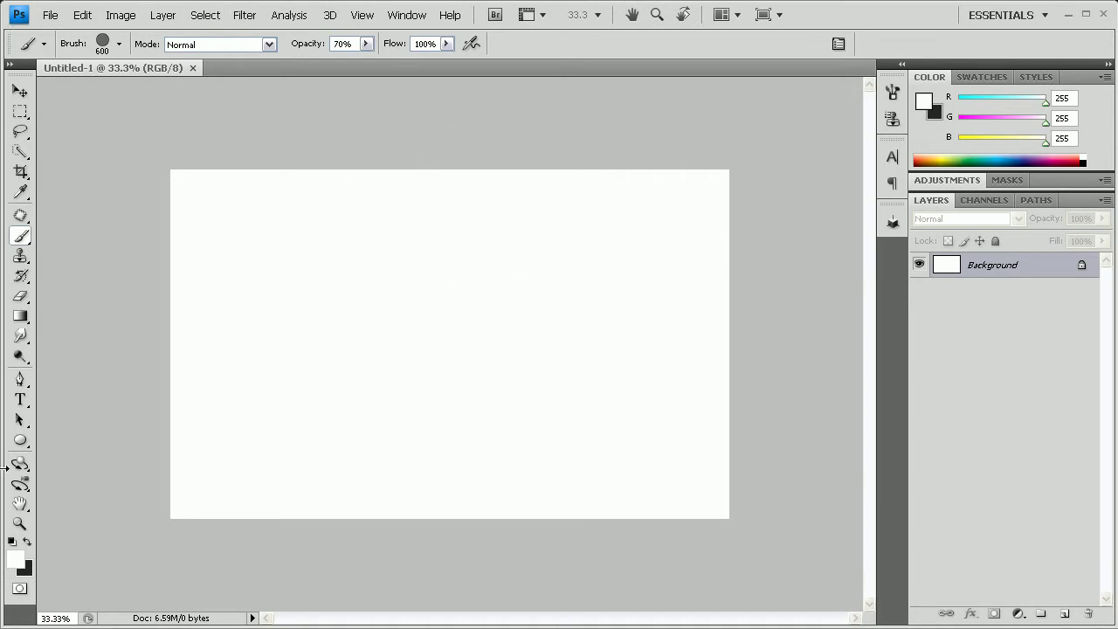
left_click(27, 542)
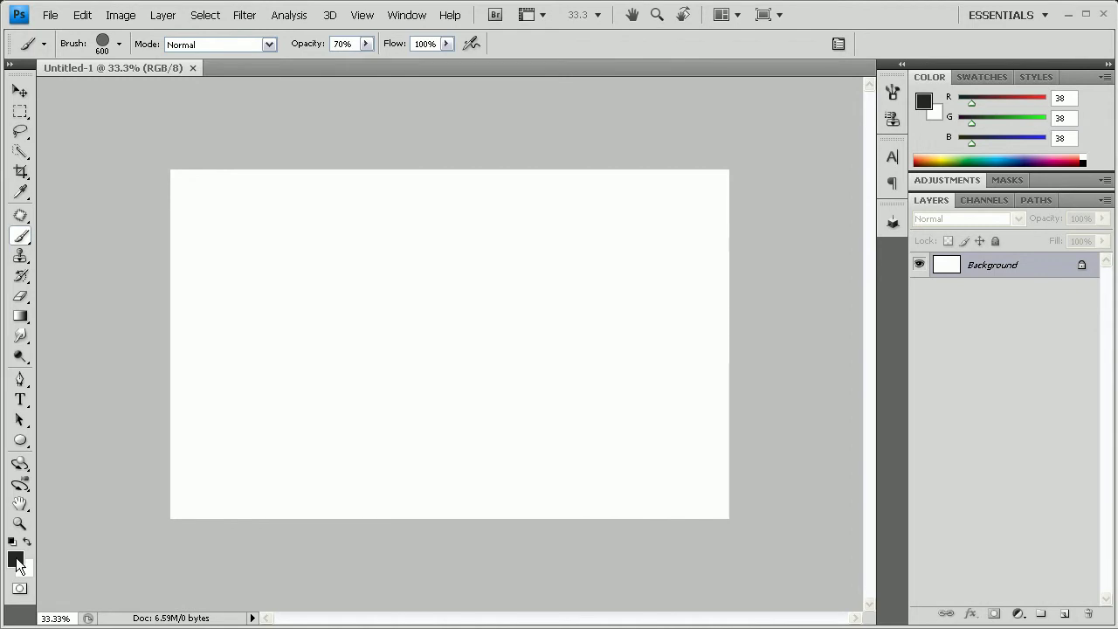
- Set the foreground colour to hex 262626
key("d")
left_click(16, 561)
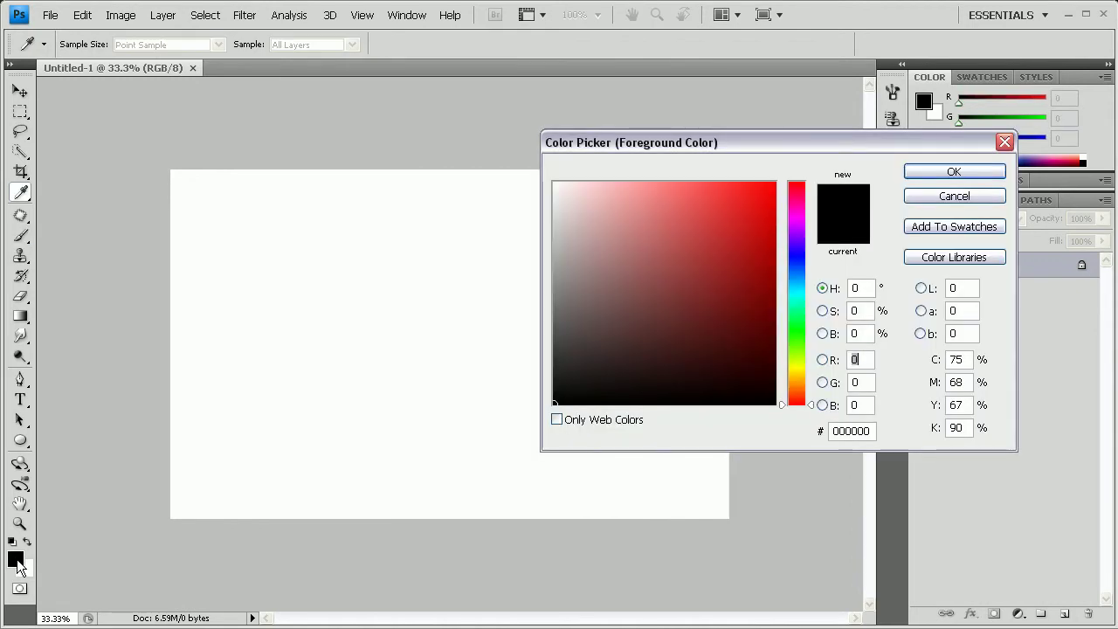
left_click(869, 432)
double_click(869, 431)
type("255")
key("BackSpace")
key("BackSpace")
type("62626")
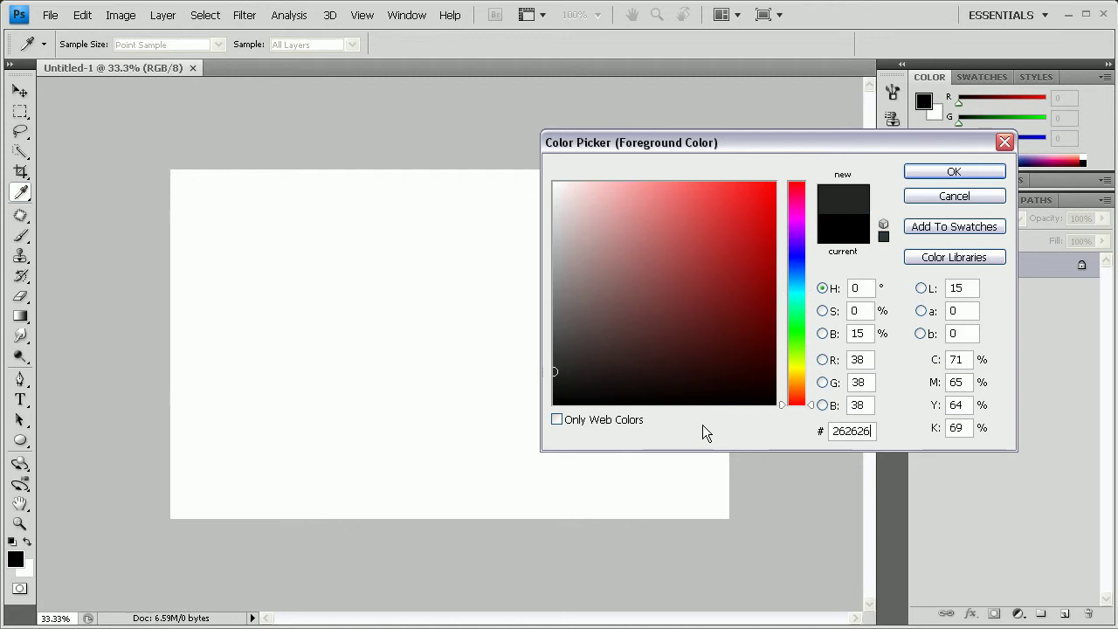
left_click(938, 172)
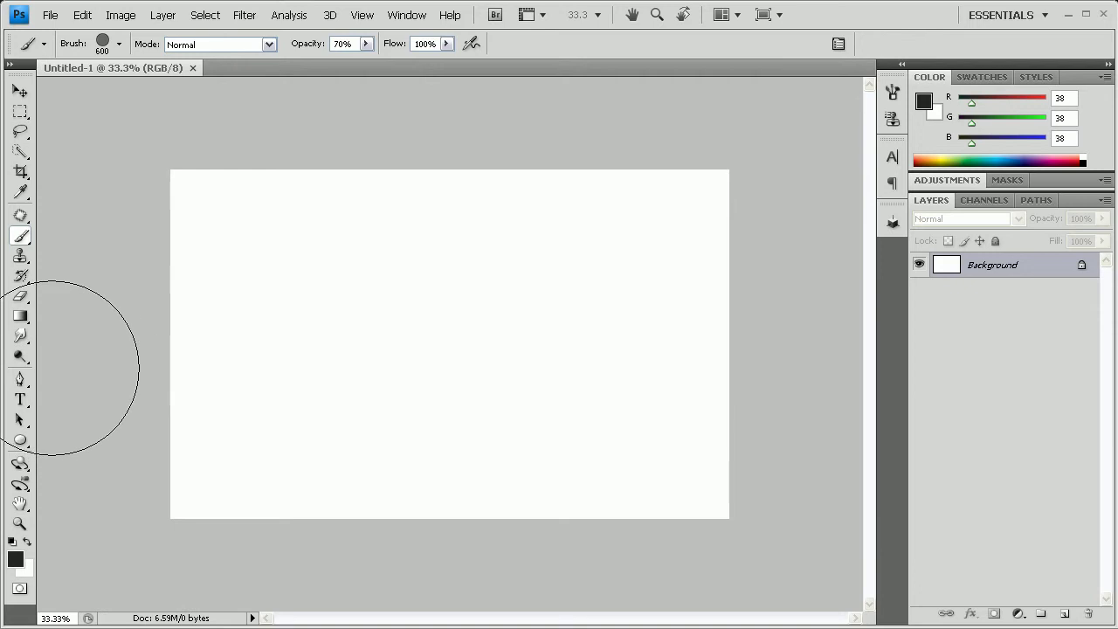
- Fill the white canvas with the dark grey using the Paint Bucket Tool
left_click(23, 316)
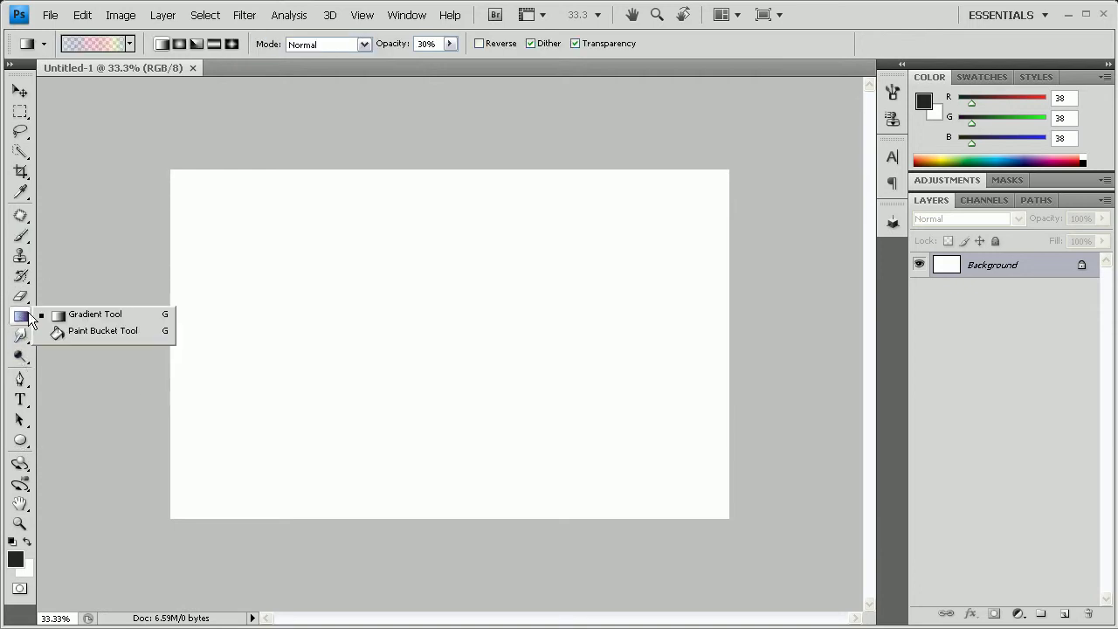
left_click(77, 330)
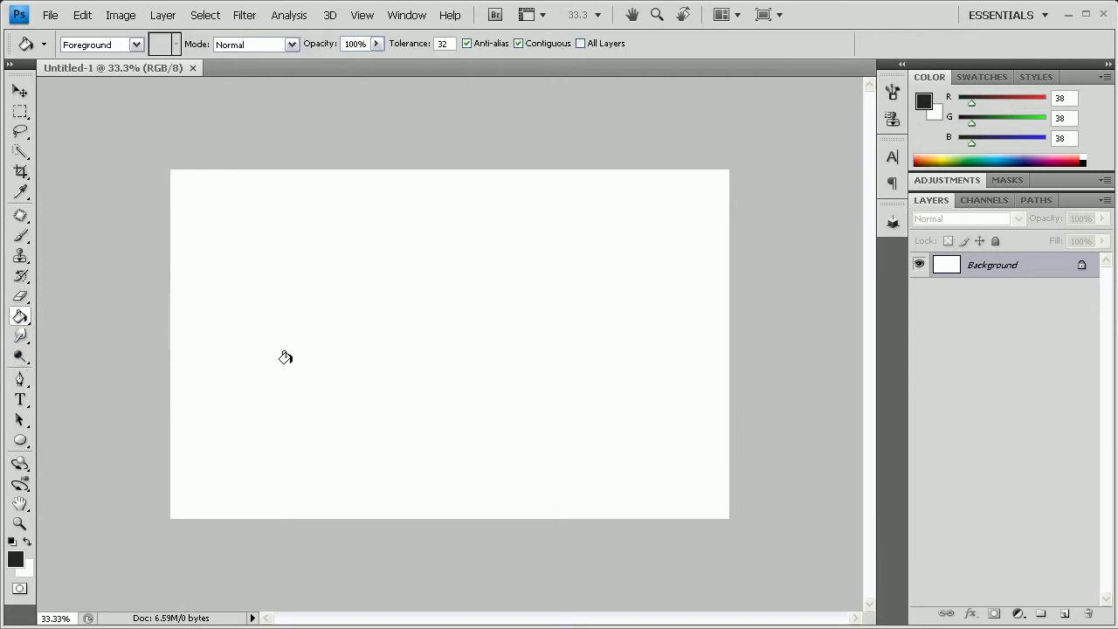
left_click(336, 362)
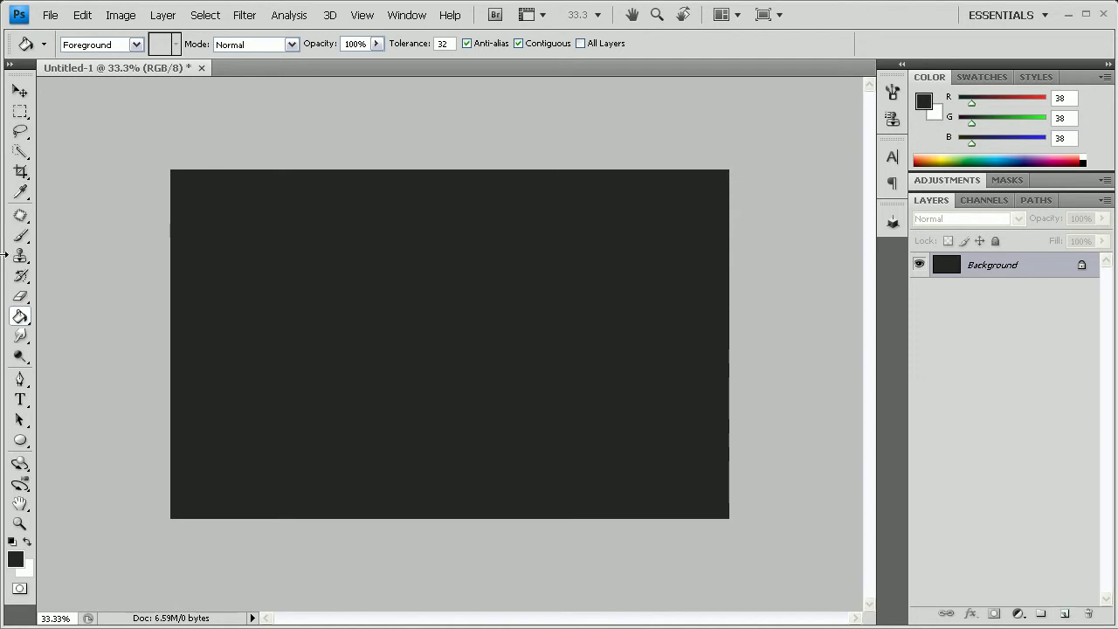
key("u")
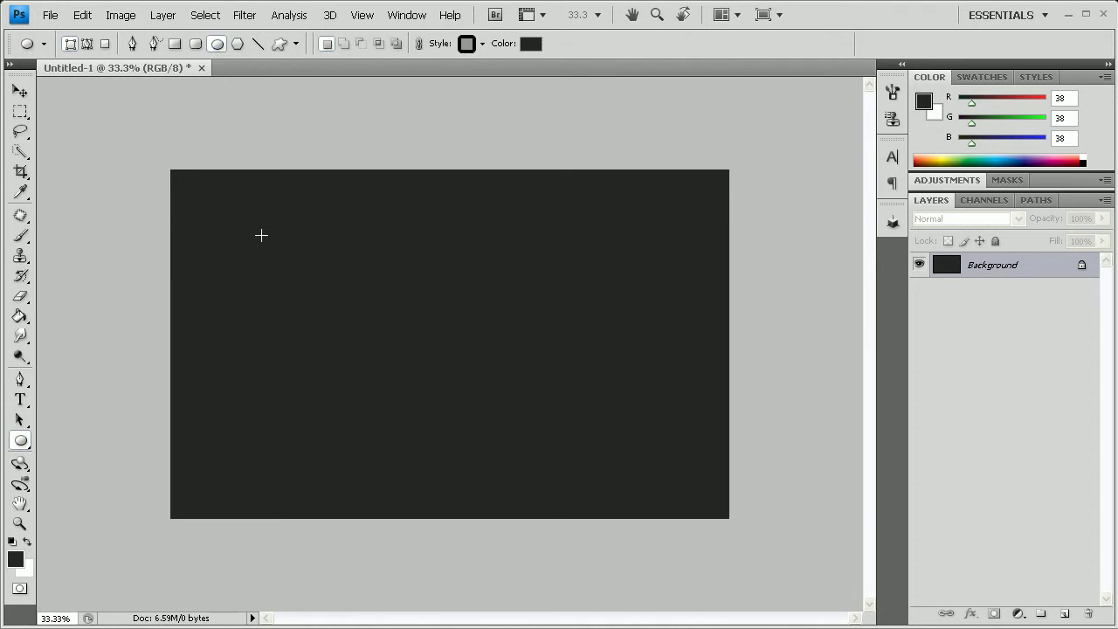
- Draw a large circle on the left half of the canvas with the Ellipse tool
left_click_drag(262, 234, 677, 450)
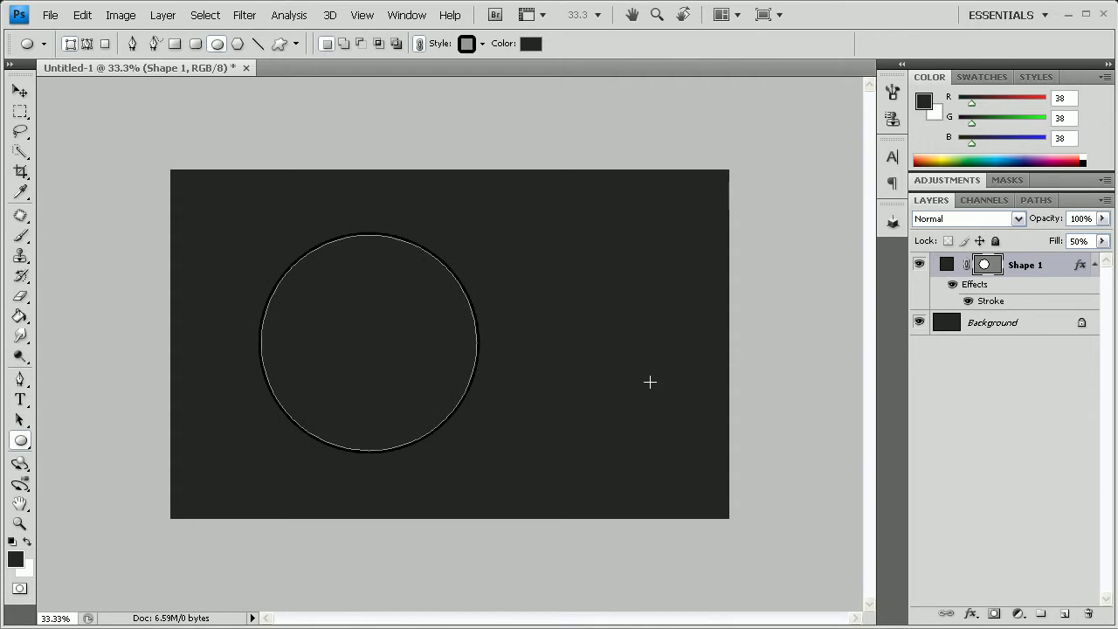
right_click(1046, 264)
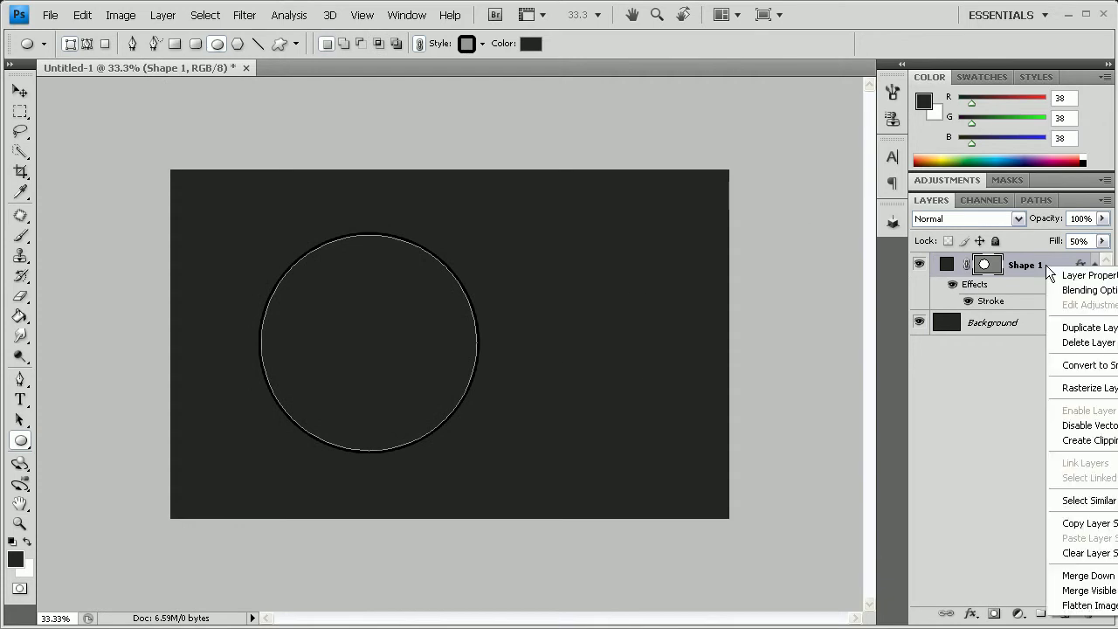
left_click(943, 466)
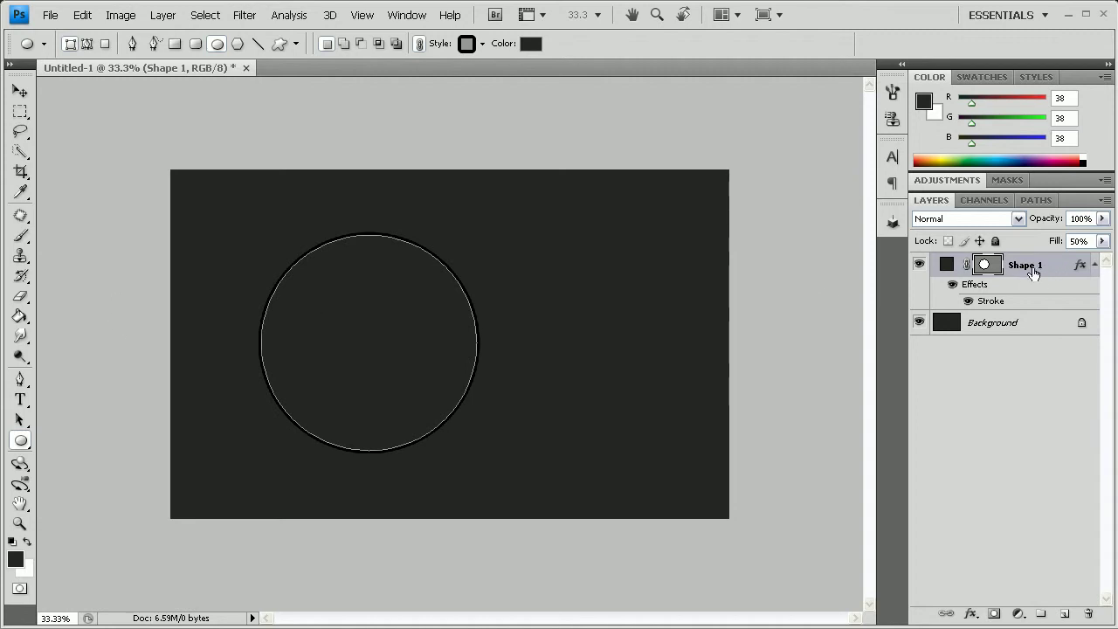
- Confirm Shape 1's Stroke layer style and hide the Background layer
double_click(1066, 269)
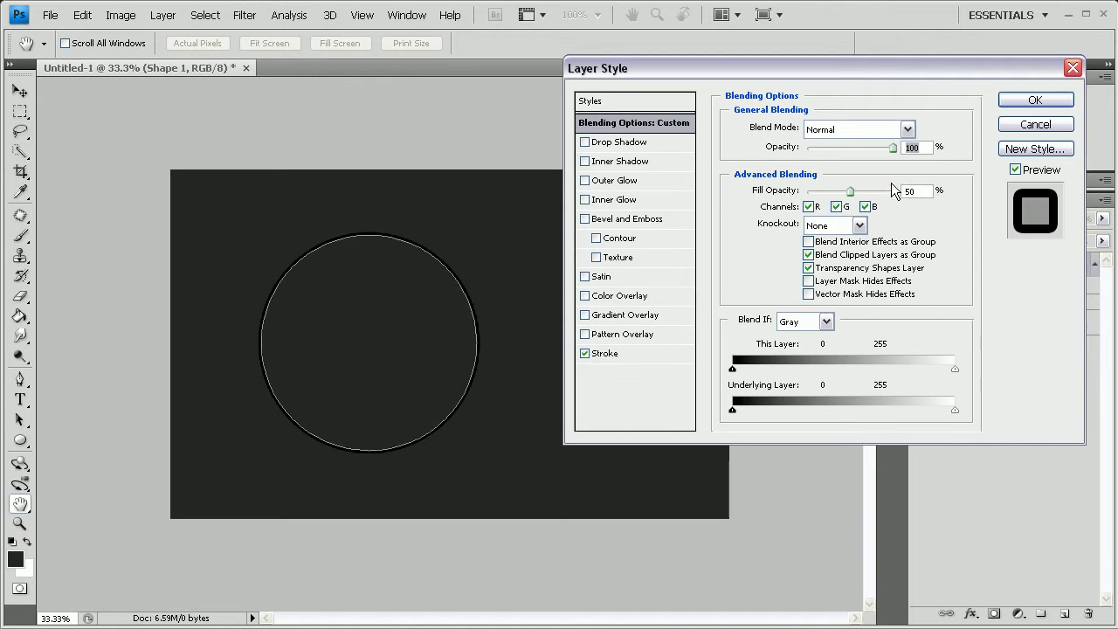
left_click(632, 353)
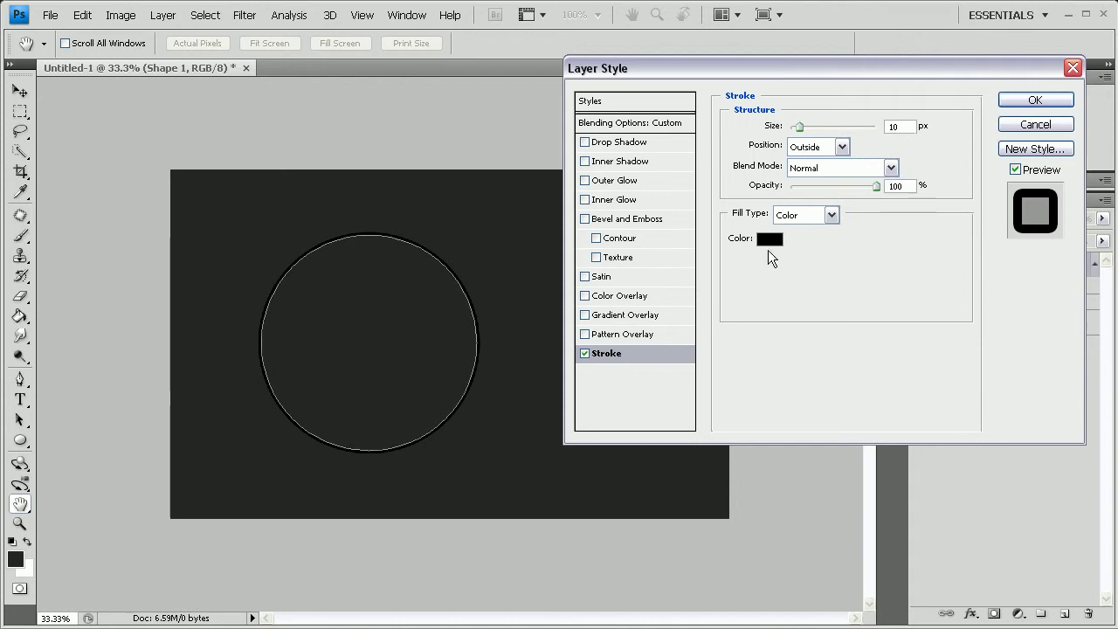
left_click(1015, 99)
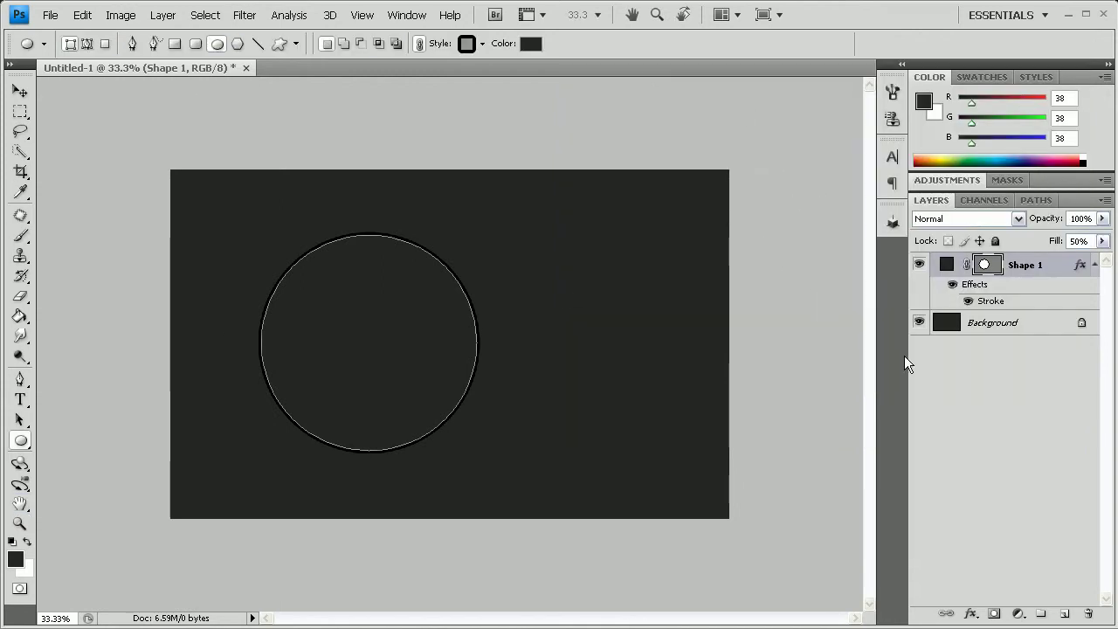
left_click(918, 324)
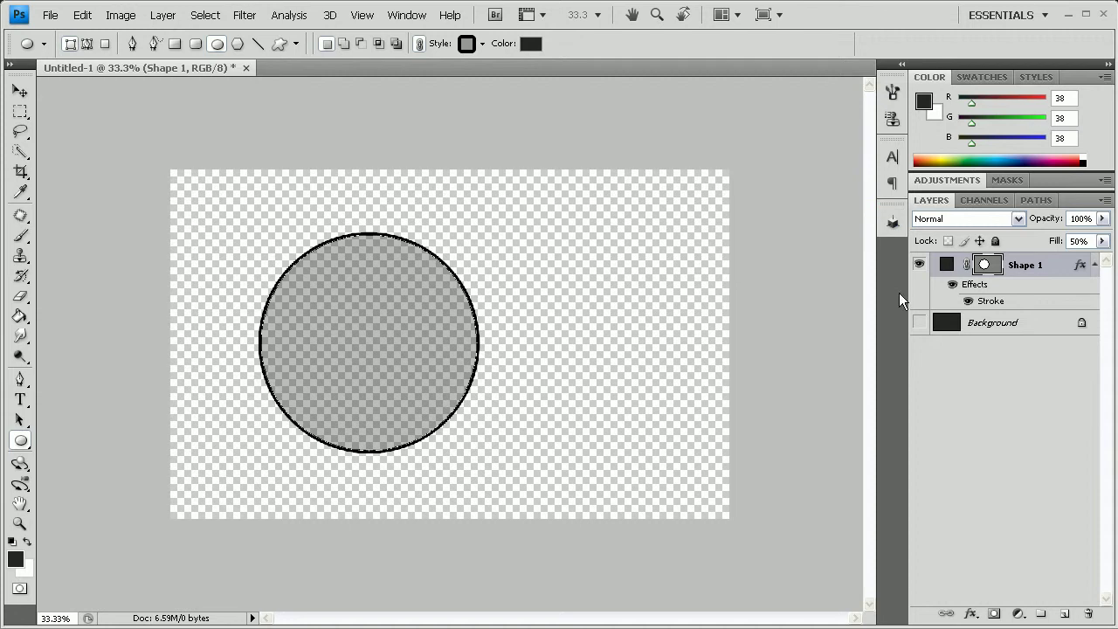
left_click(21, 90)
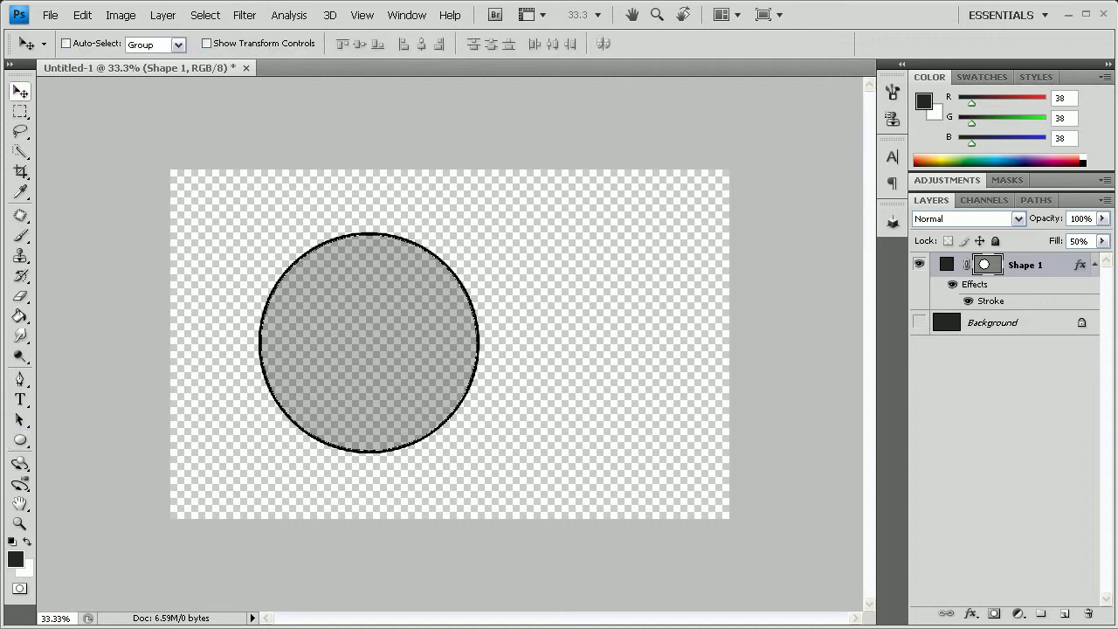
left_click(1019, 370)
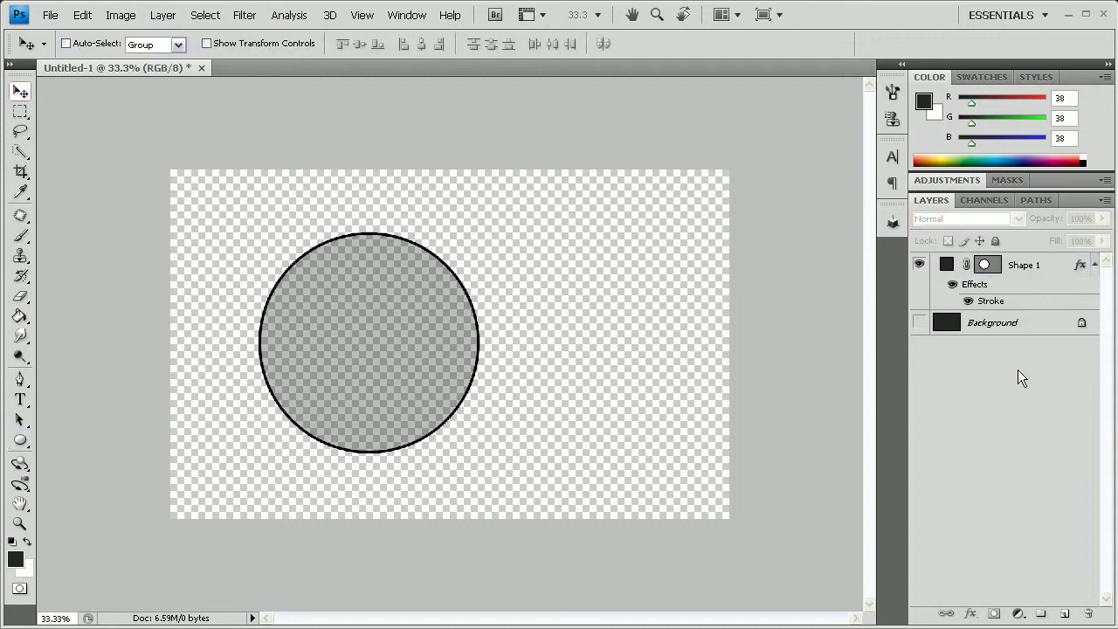
left_click(1028, 264)
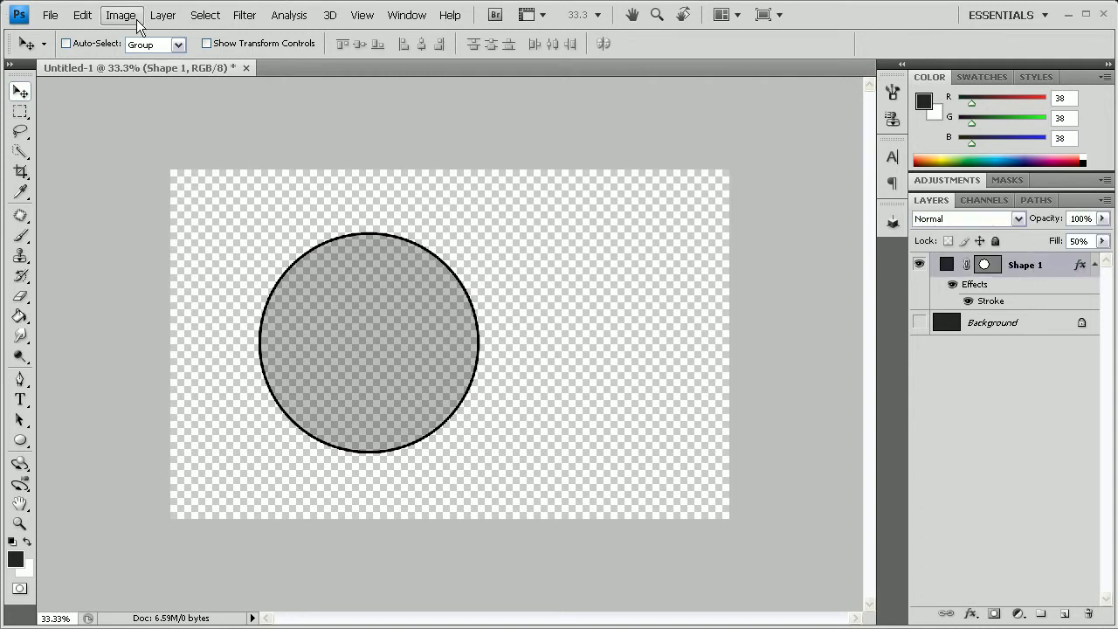
left_click(78, 18)
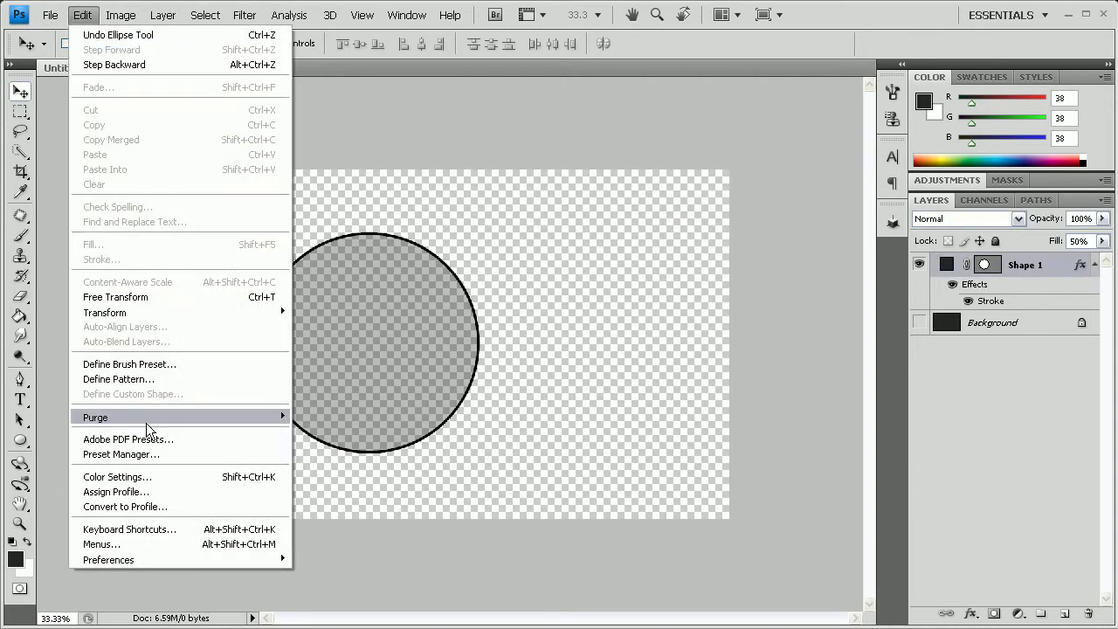
left_click(166, 365)
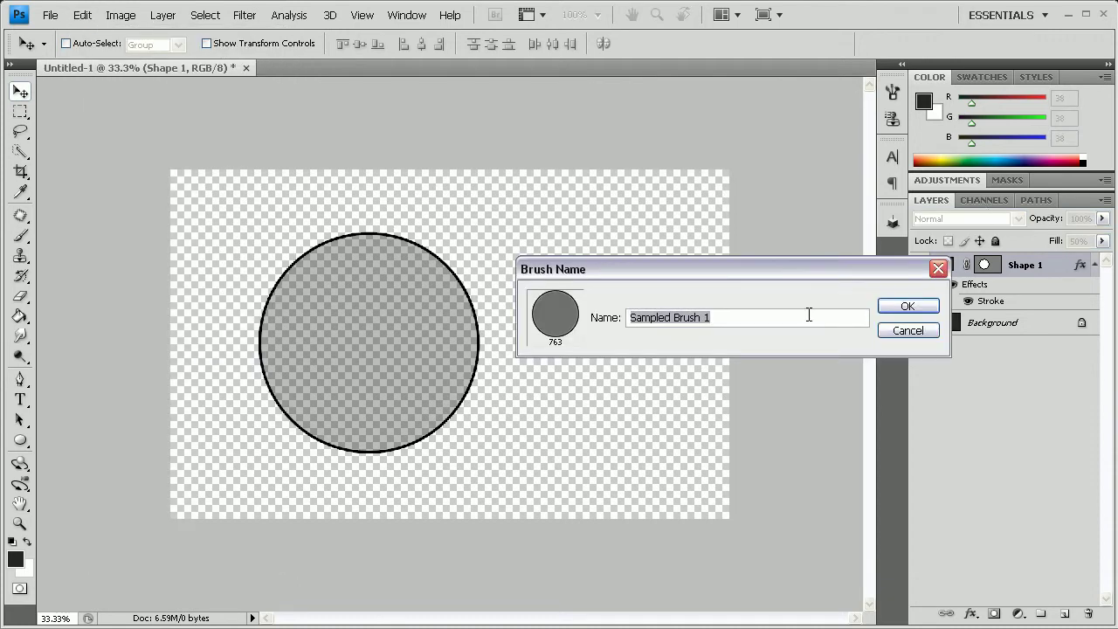
key("BackSpace")
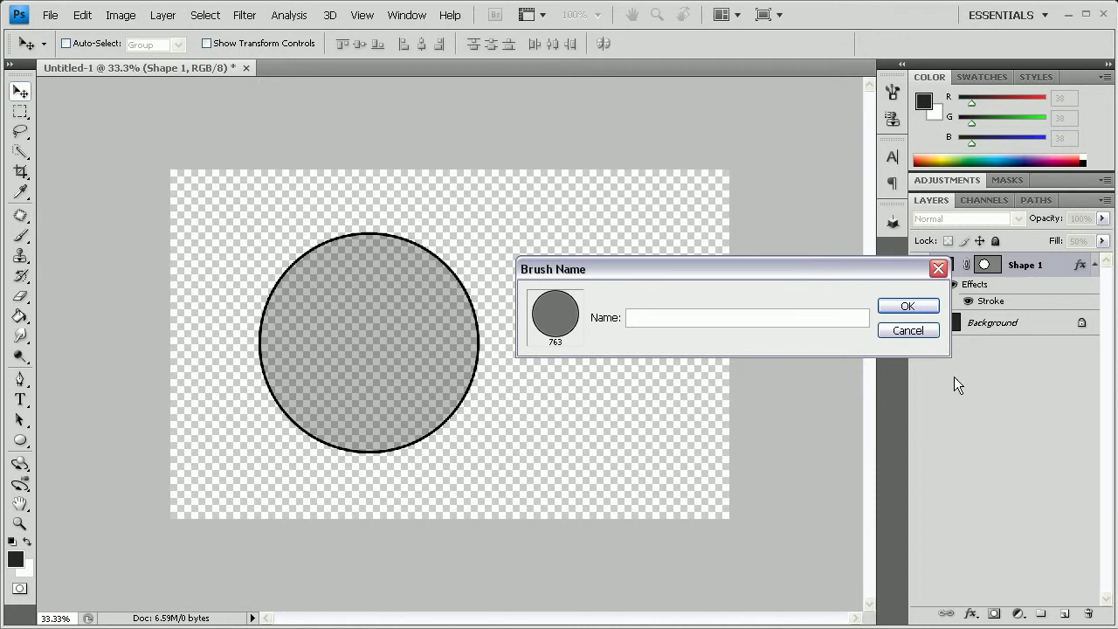
left_click(908, 330)
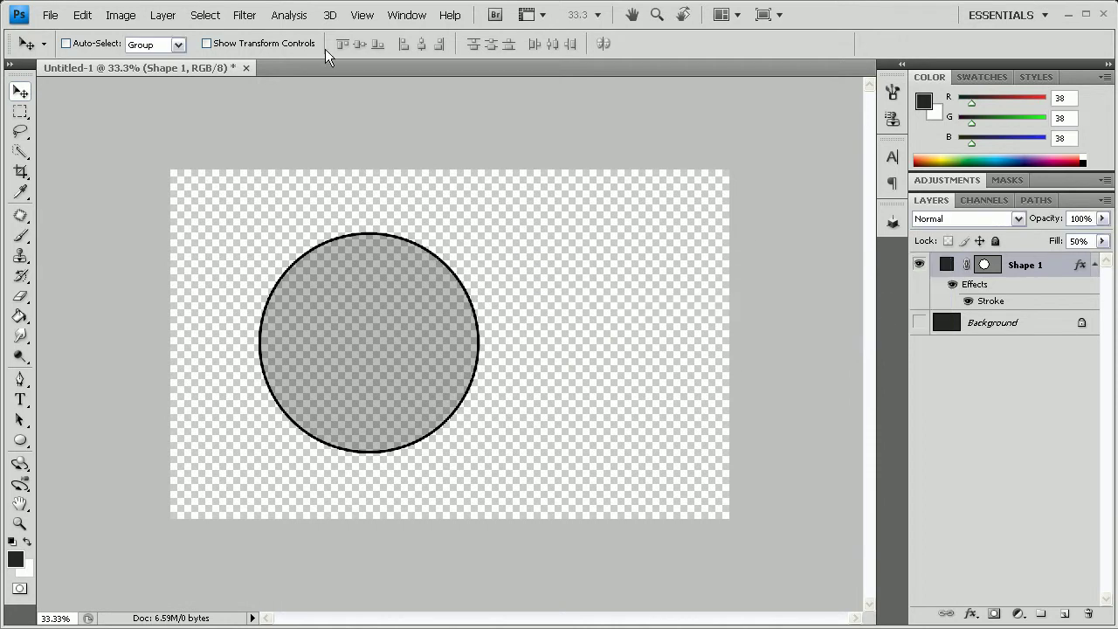
- Delete the Shape 1 layer and add a new empty layer above Background
right_click(1049, 266)
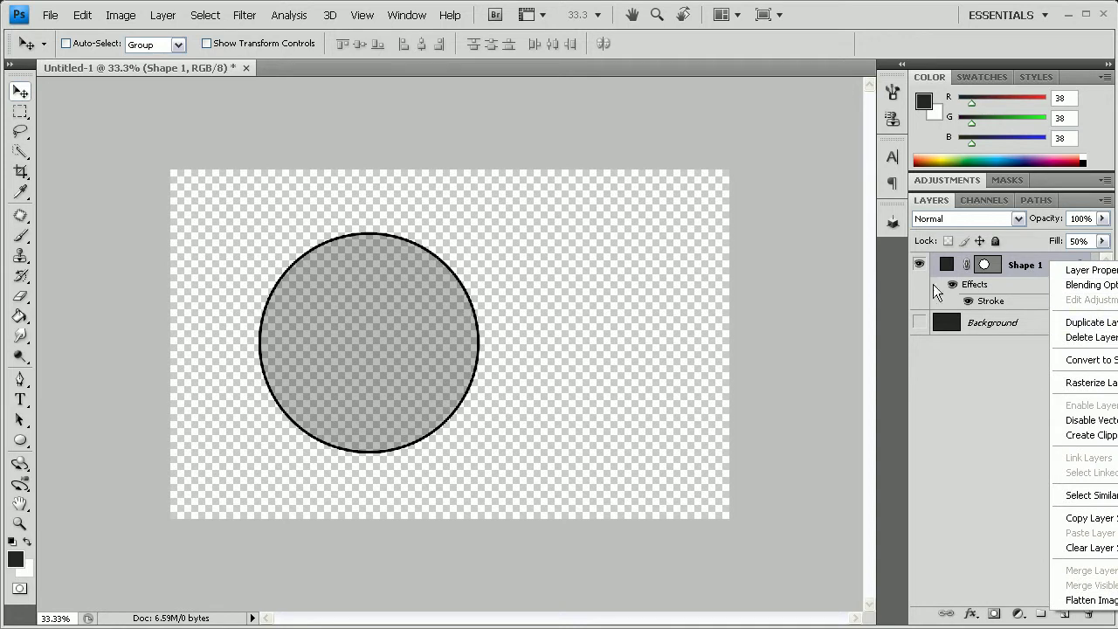
left_click(1096, 337)
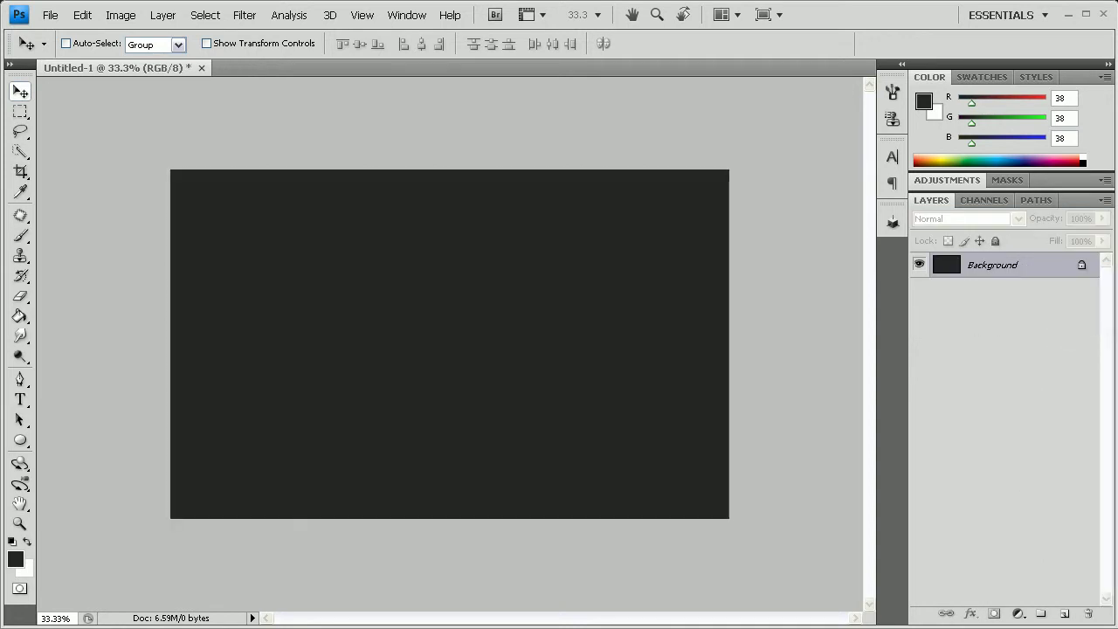
left_click(1066, 614)
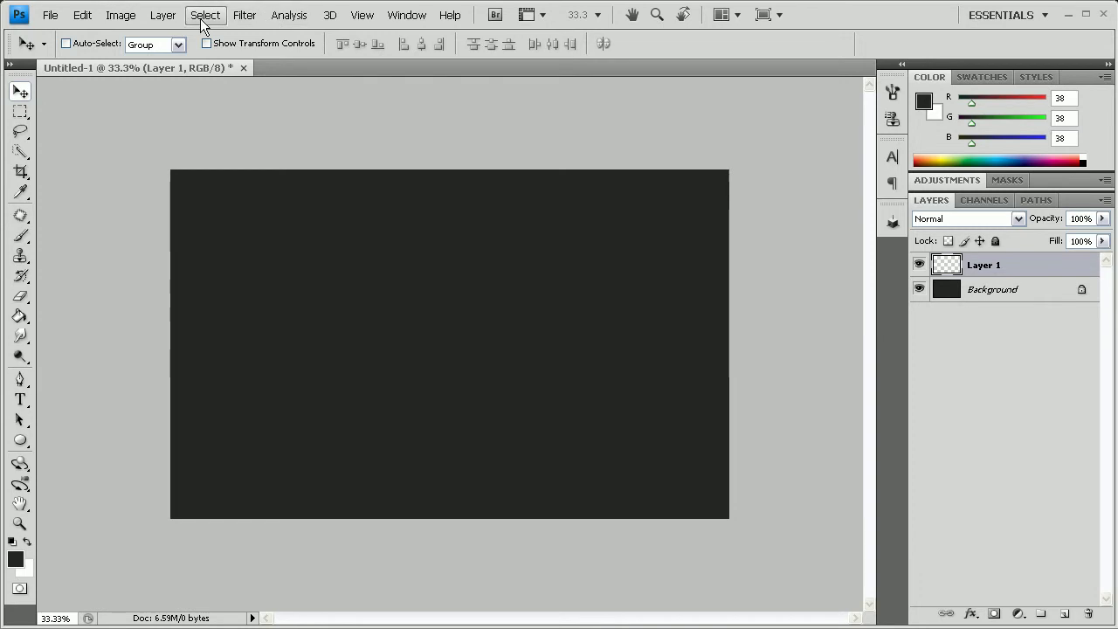
- Create a Gradient Fill 1 layer using the Spectrum gradient preset
left_click(149, 18)
mouse_move(241, 138)
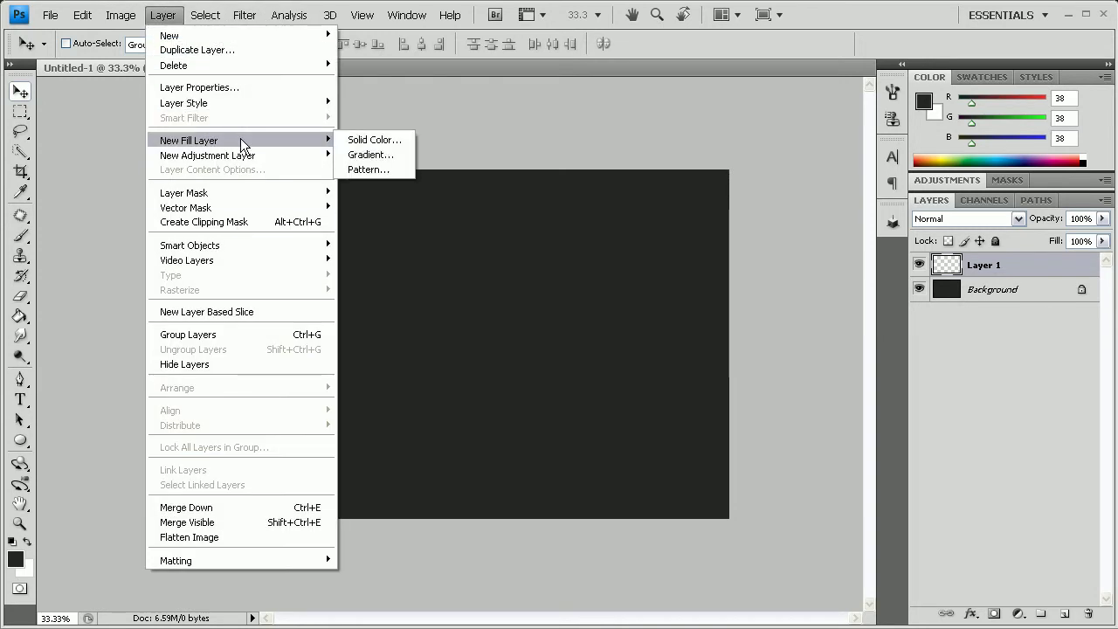
left_click(371, 155)
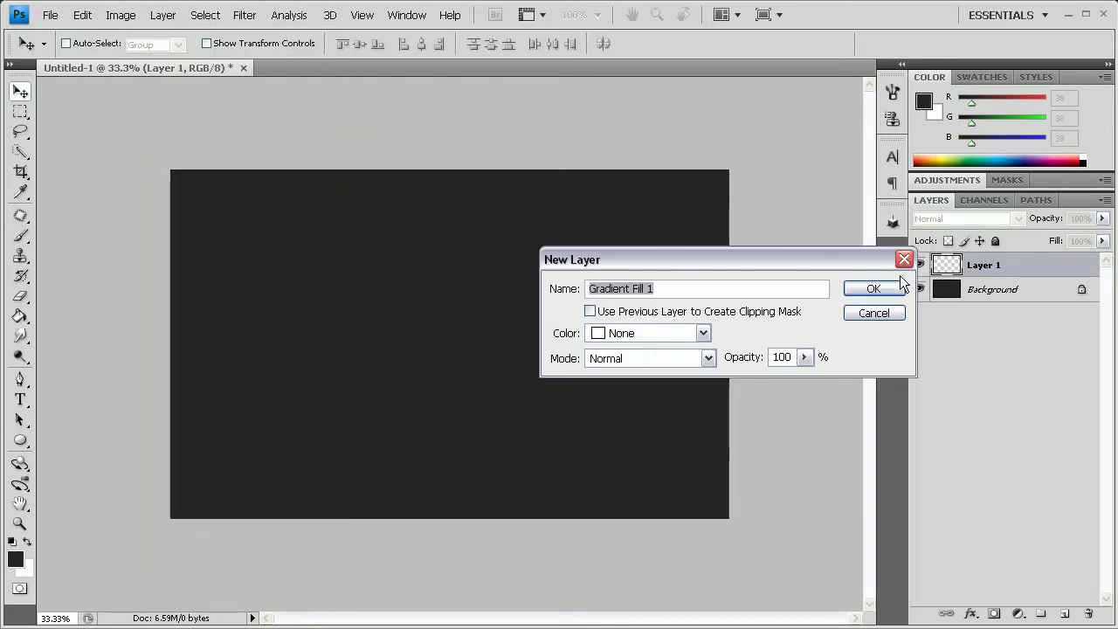
left_click(878, 288)
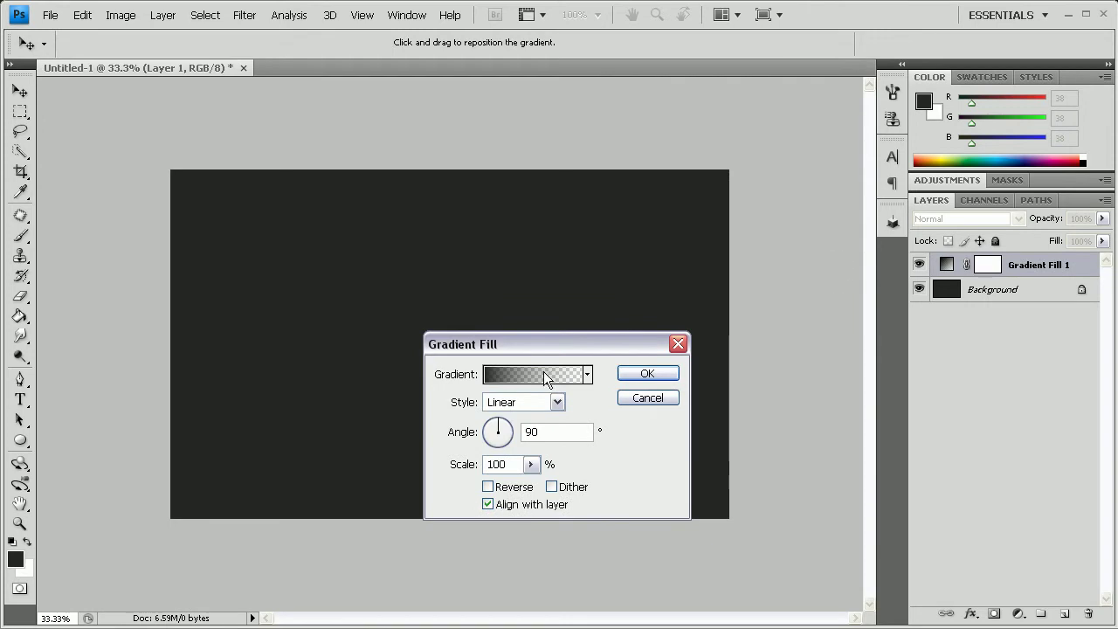
left_click(543, 374)
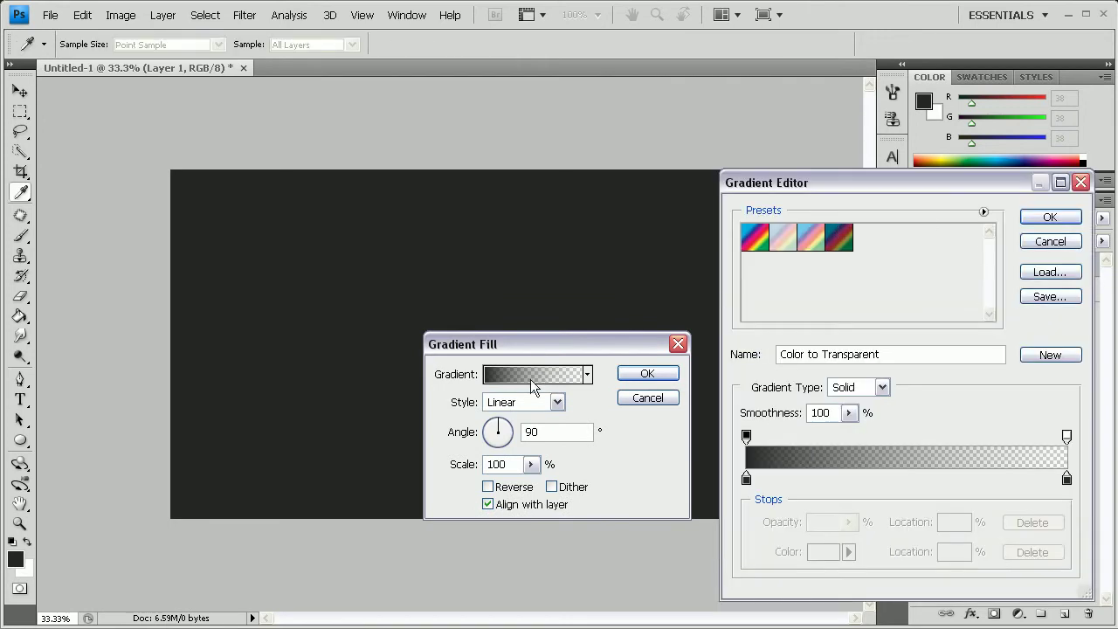
left_click(983, 212)
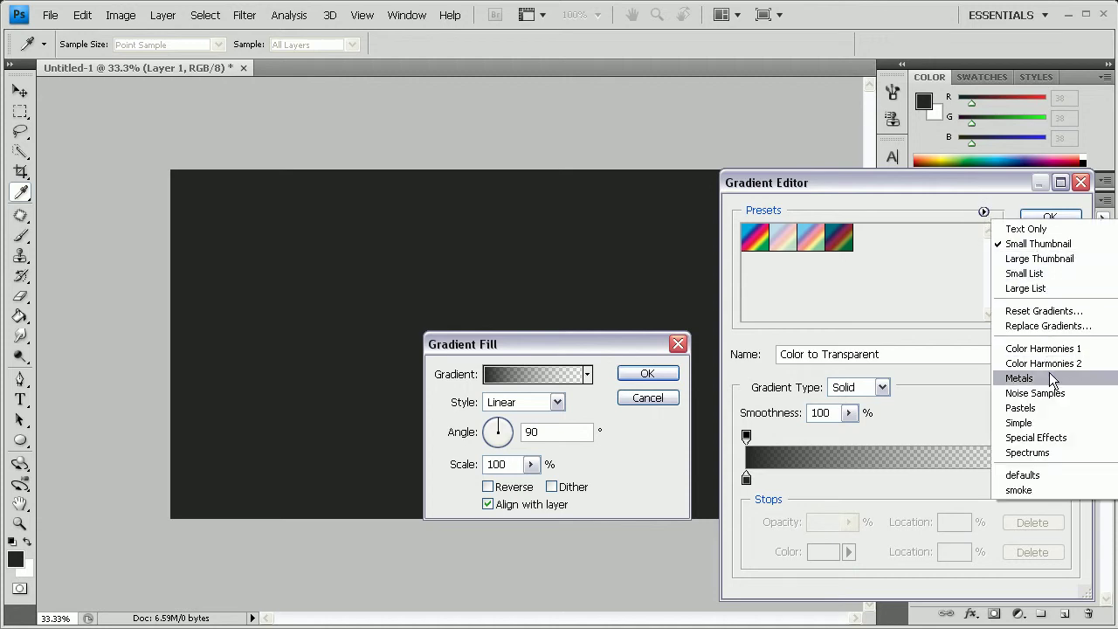
left_click(868, 292)
left_click(754, 240)
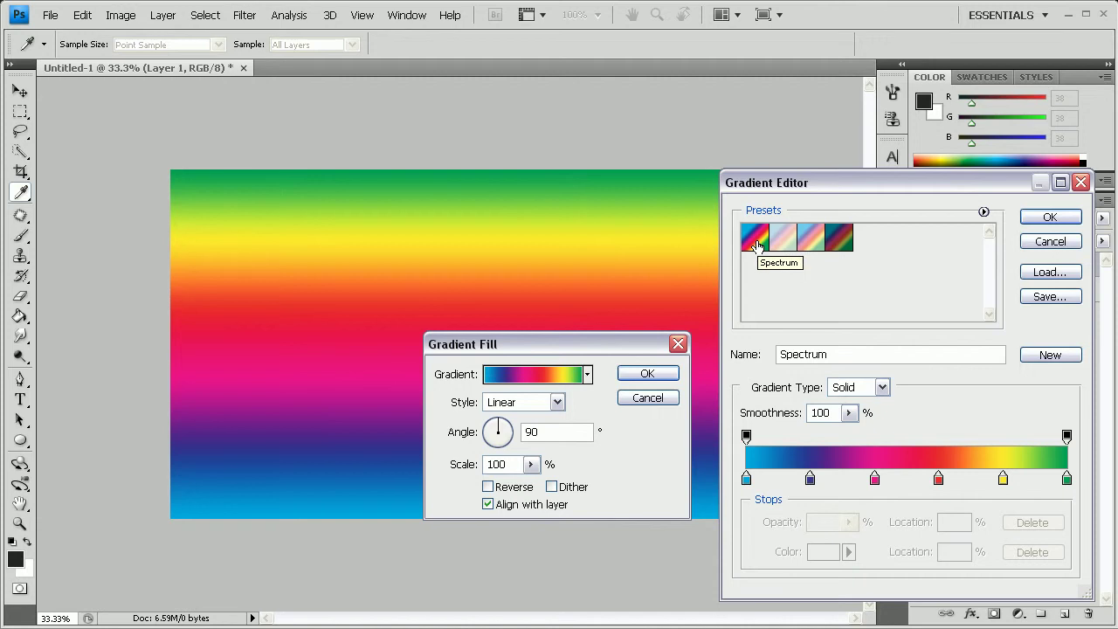
left_click(1049, 217)
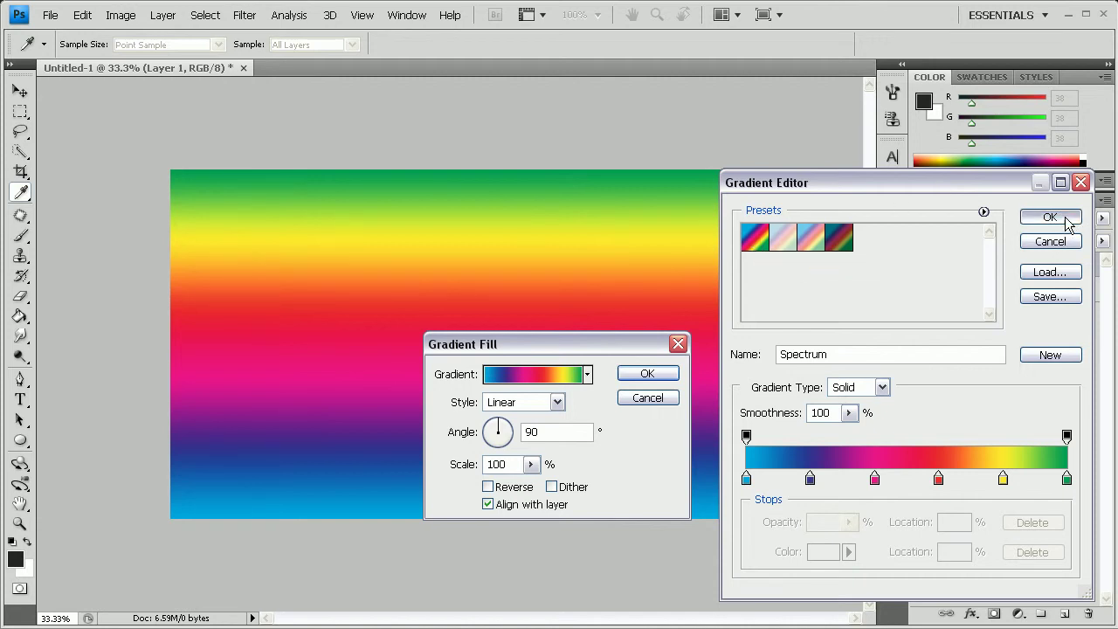
- Set the gradient angle to 45° with Reverse on, and blend the layer in Overlay
double_click(565, 433)
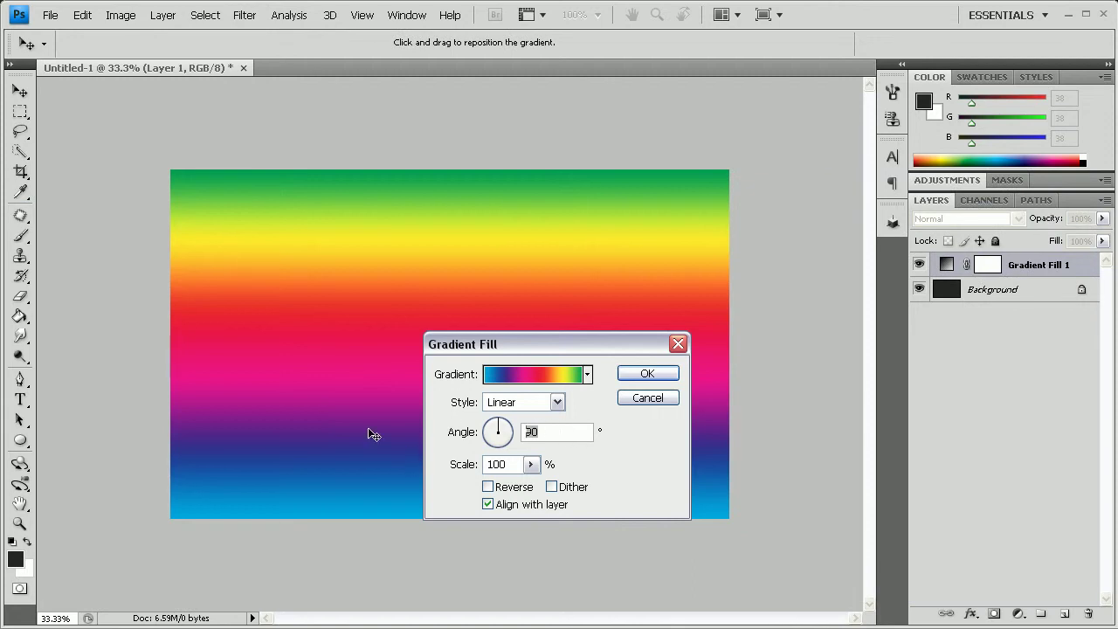
type("45")
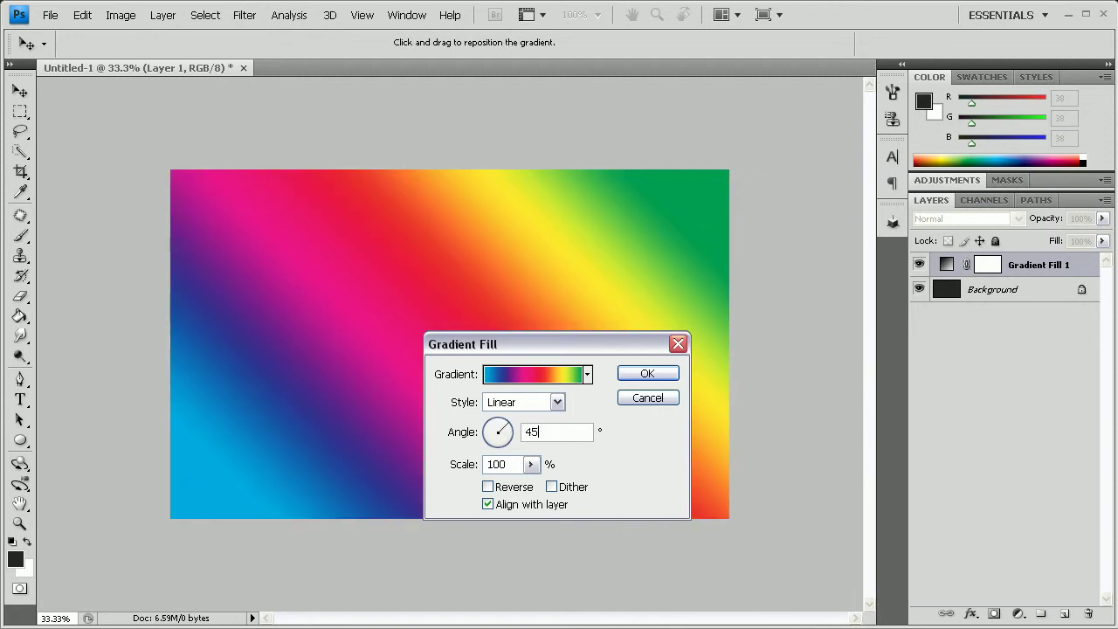
left_click(487, 486)
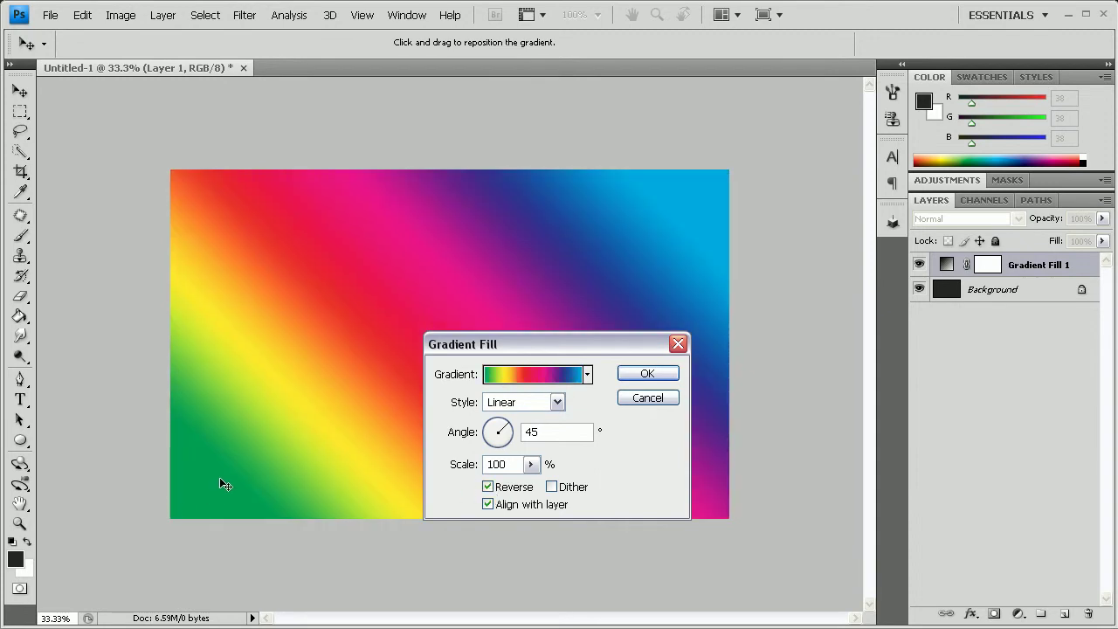
left_click(647, 373)
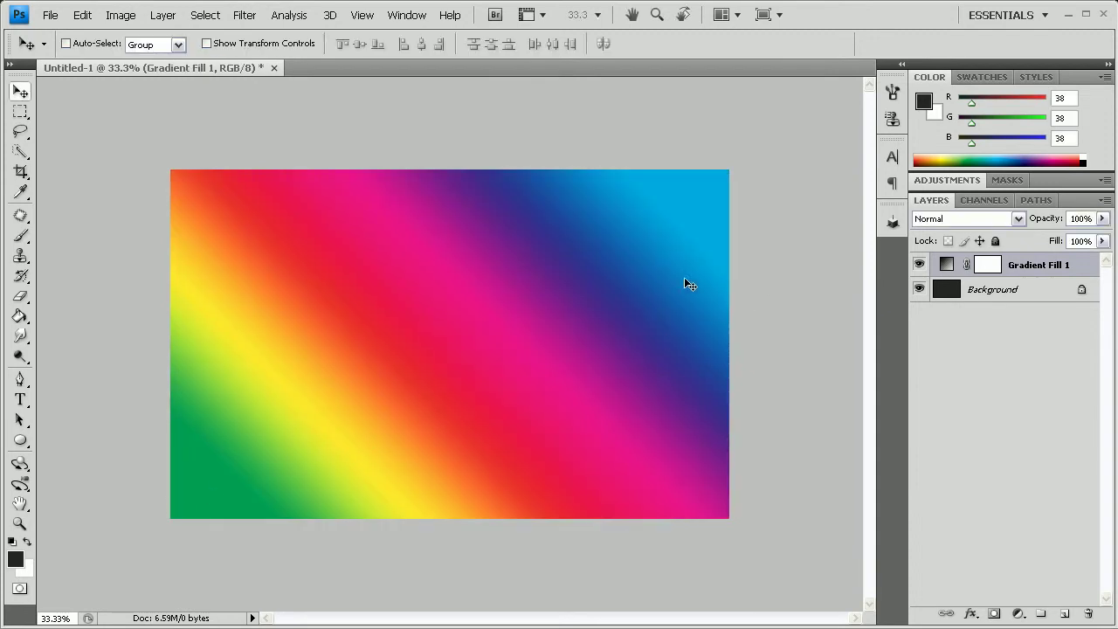
left_click(1019, 219)
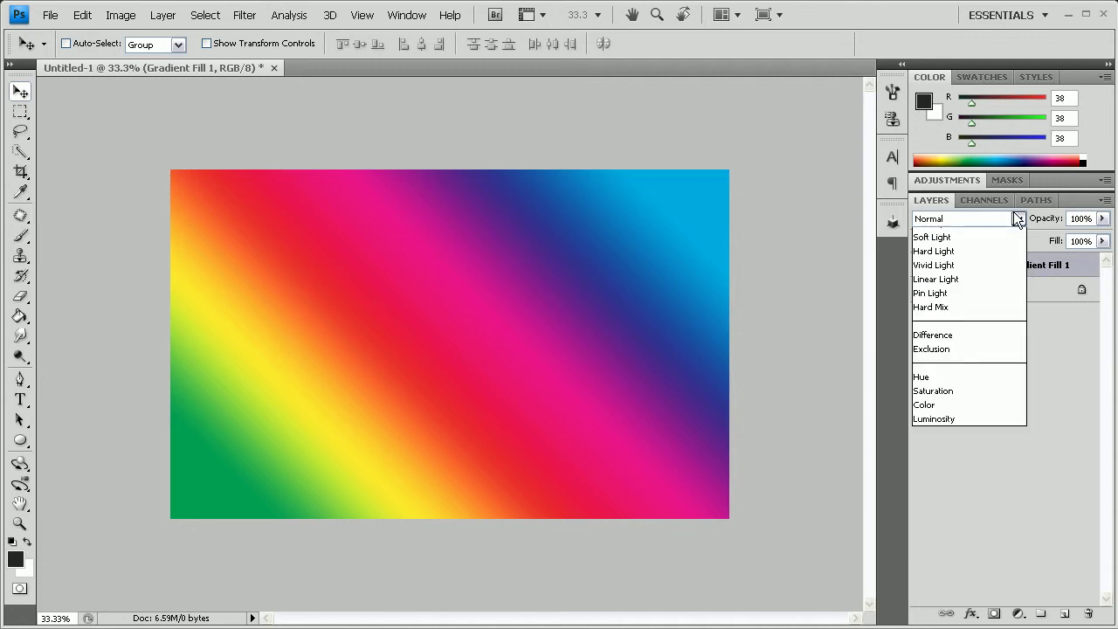
left_click(967, 442)
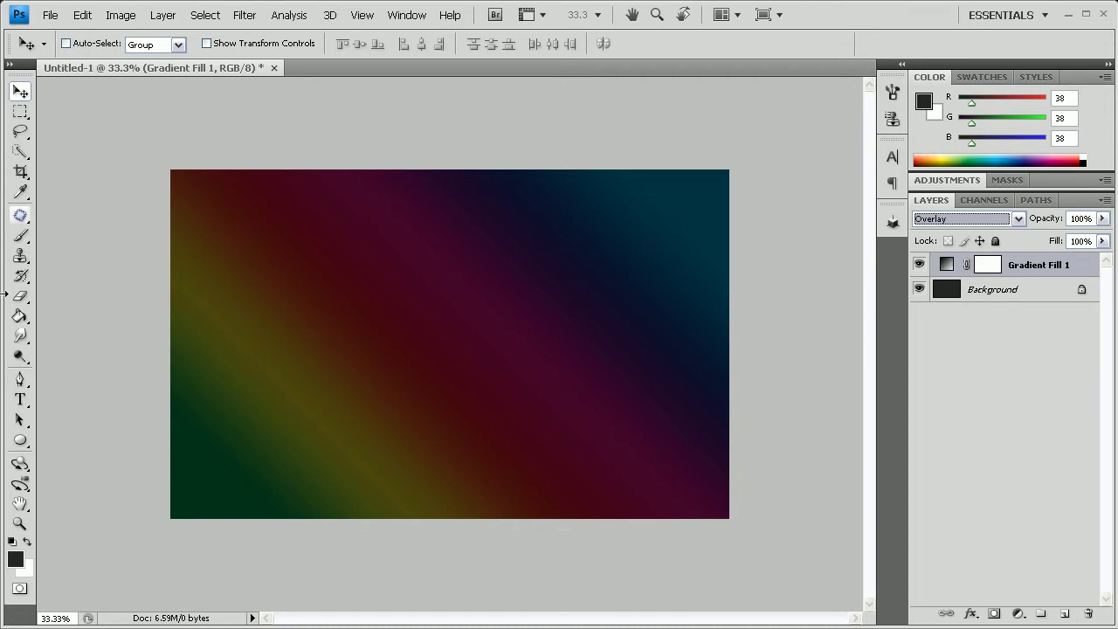
- Select the Brush tool and set the 757 round brush preset to a 600 px diameter
left_click(20, 236)
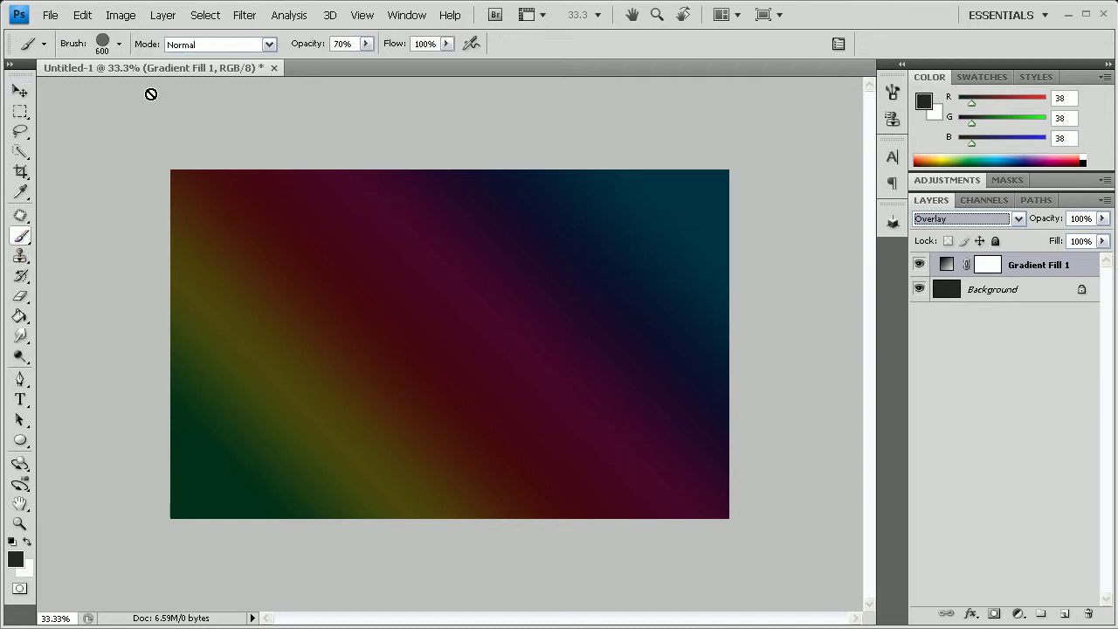
left_click(120, 46)
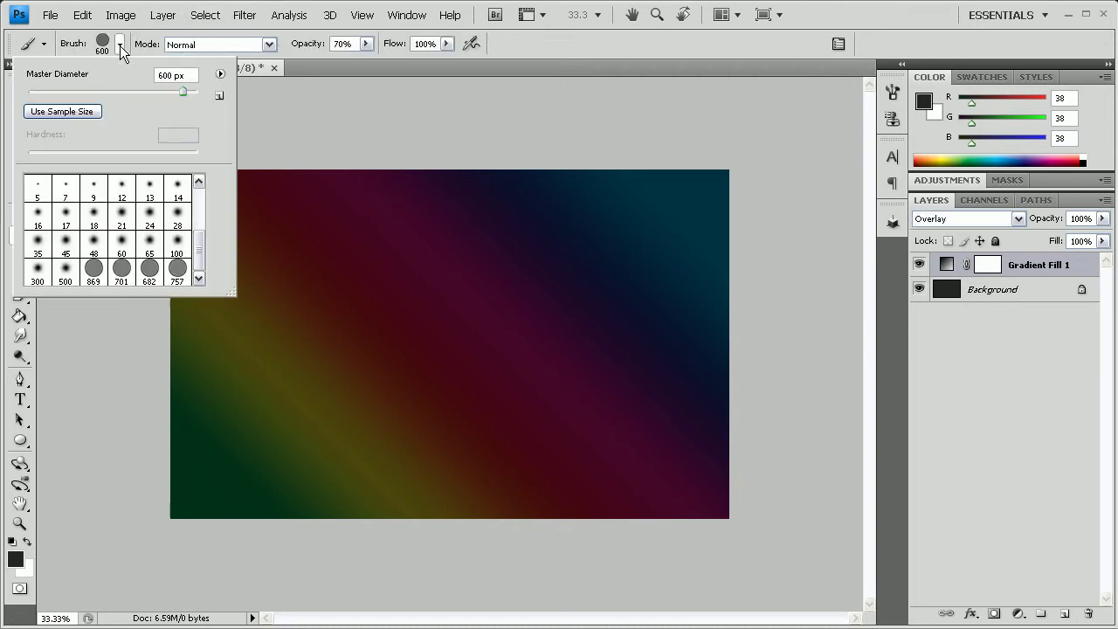
left_click_drag(204, 238, 202, 267)
left_click(178, 269)
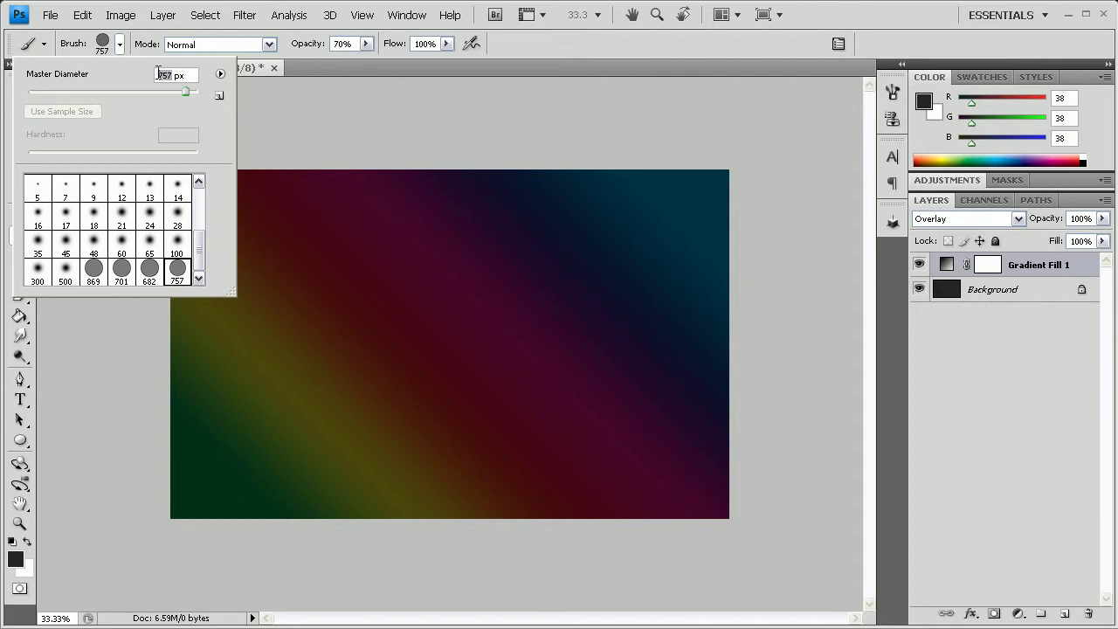
type("600")
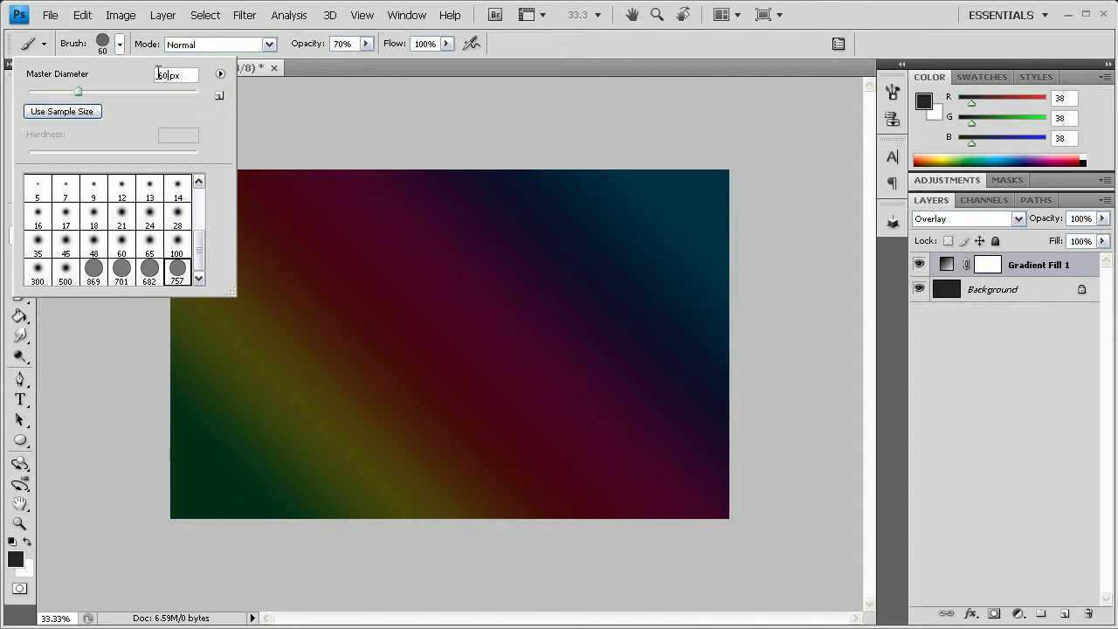
left_click(103, 64)
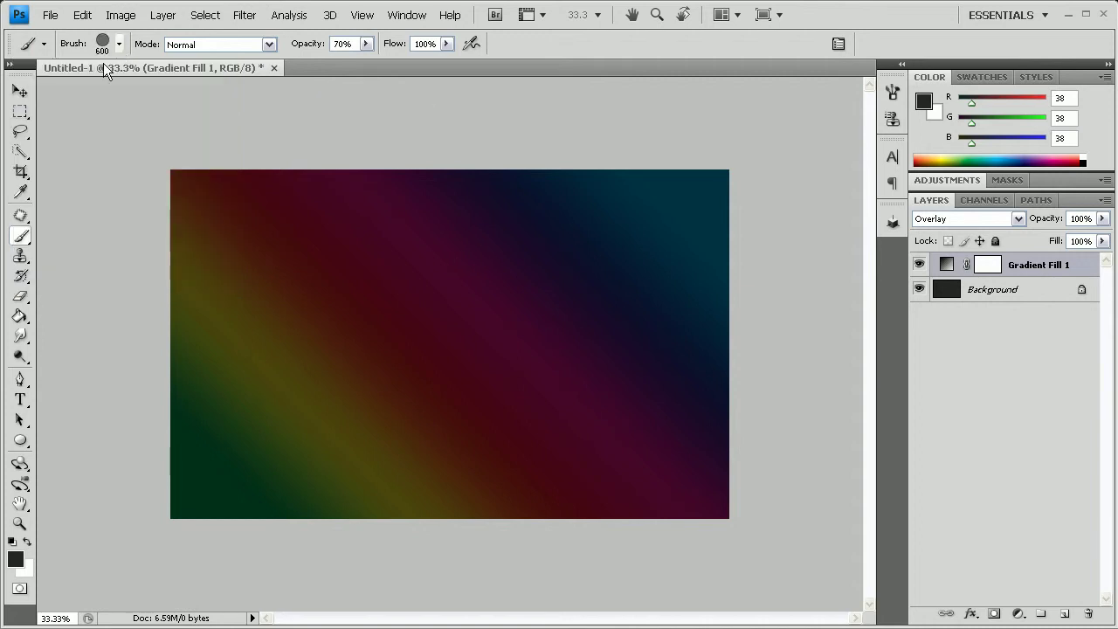
- Open the Brushes panel and enable Shape Dynamics, Scattering and Other Dynamics
left_click(894, 96)
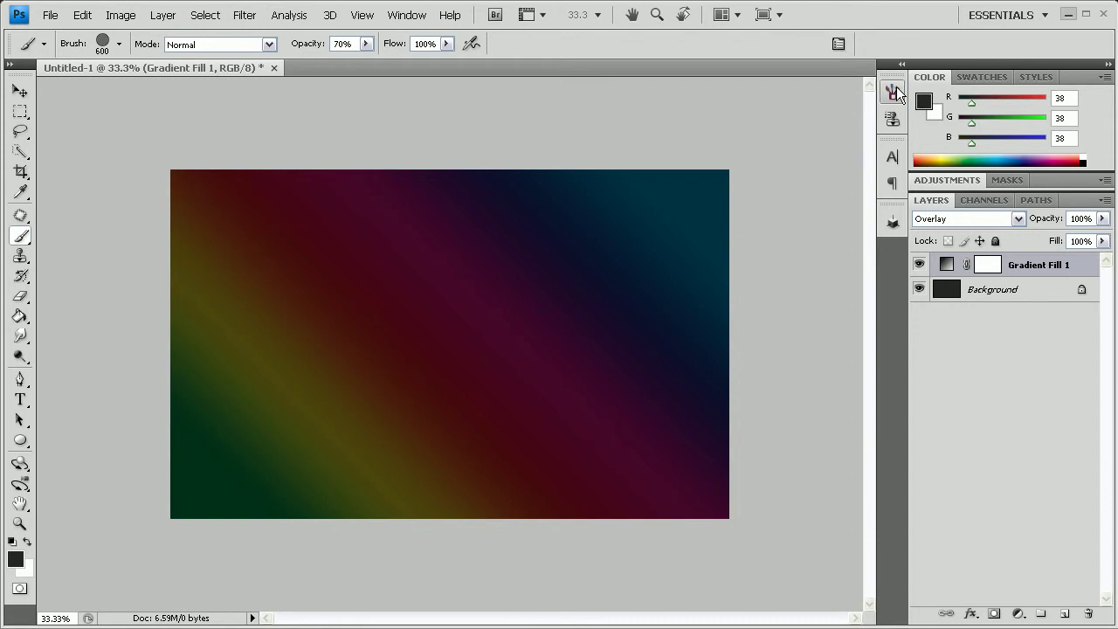
left_click(409, 15)
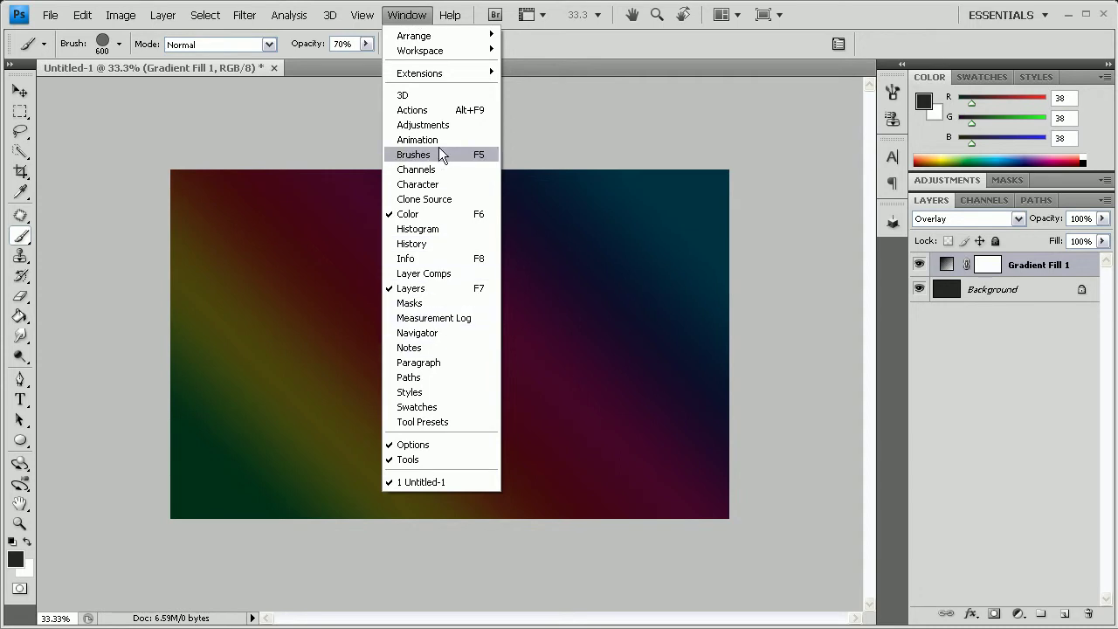
left_click(410, 25)
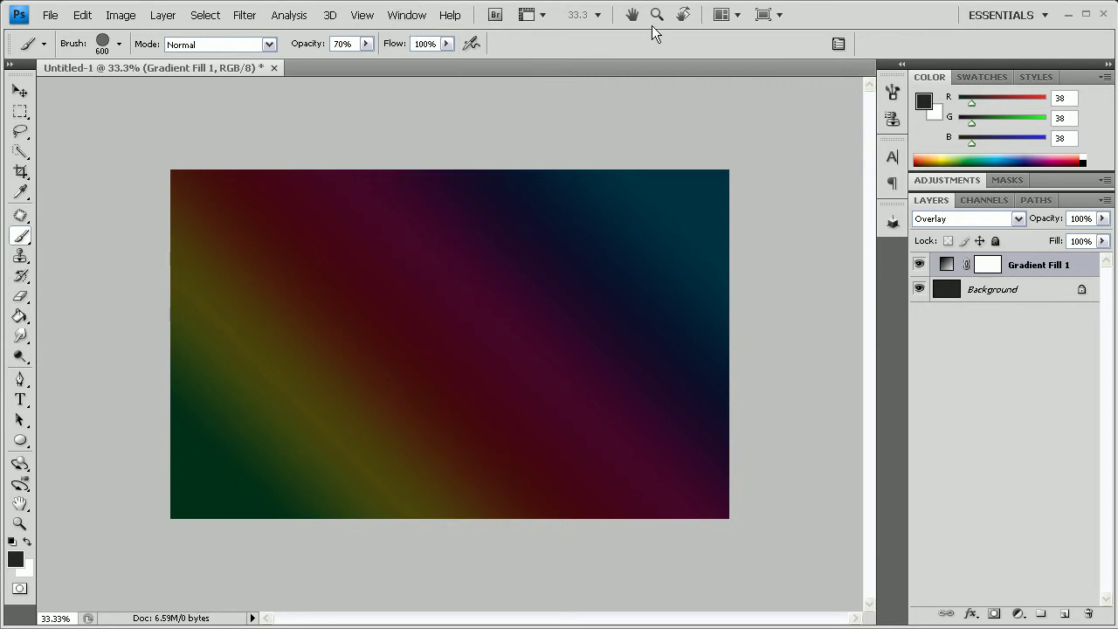
left_click(892, 93)
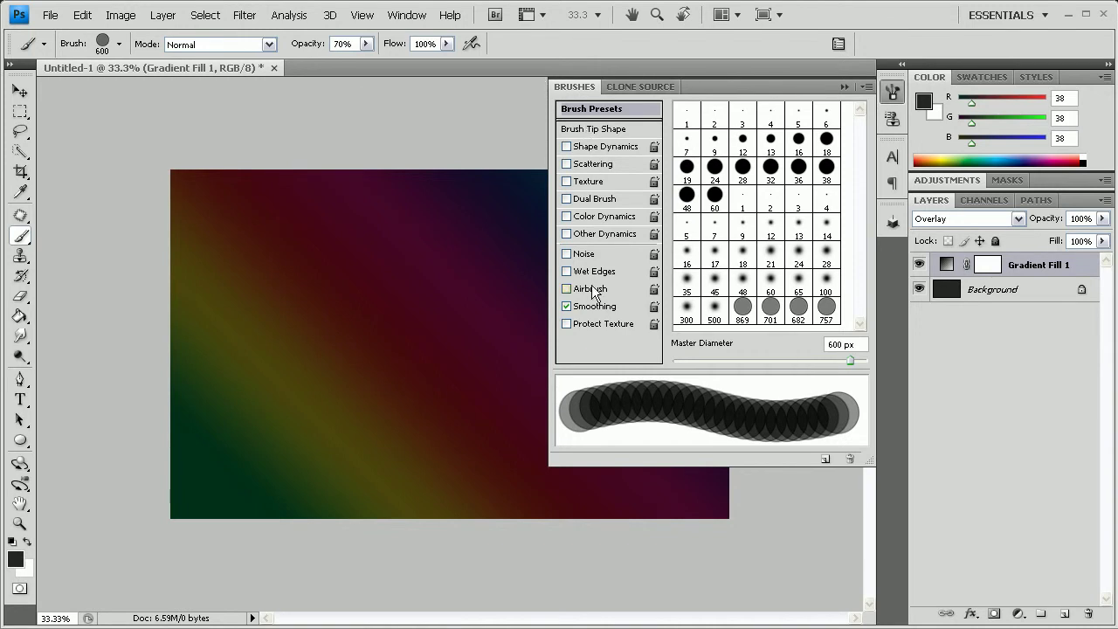
left_click(606, 146)
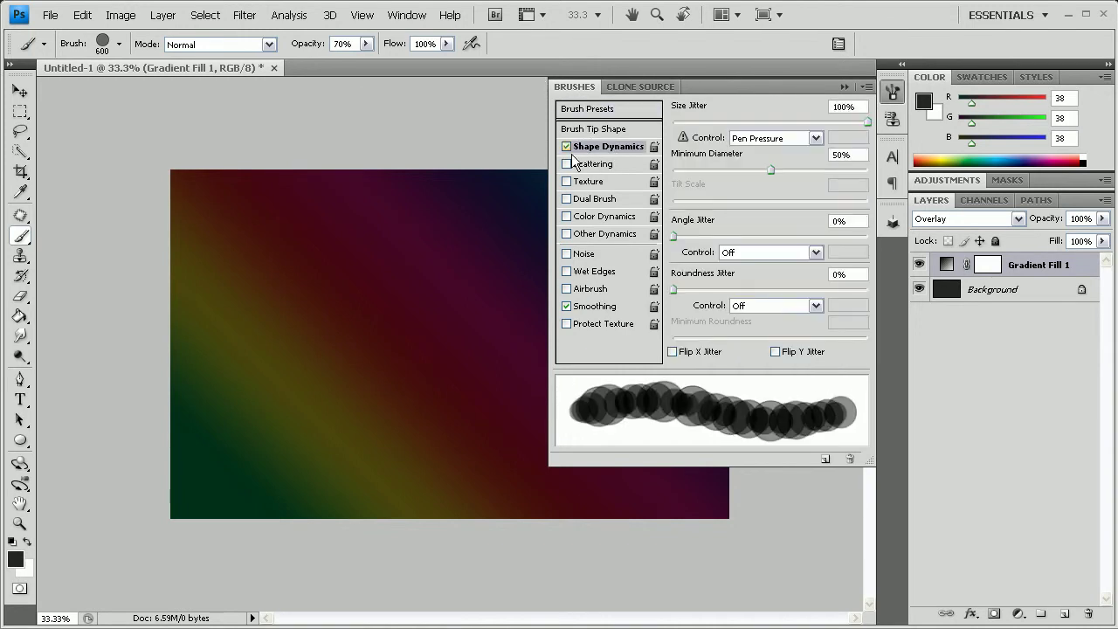
left_click(594, 164)
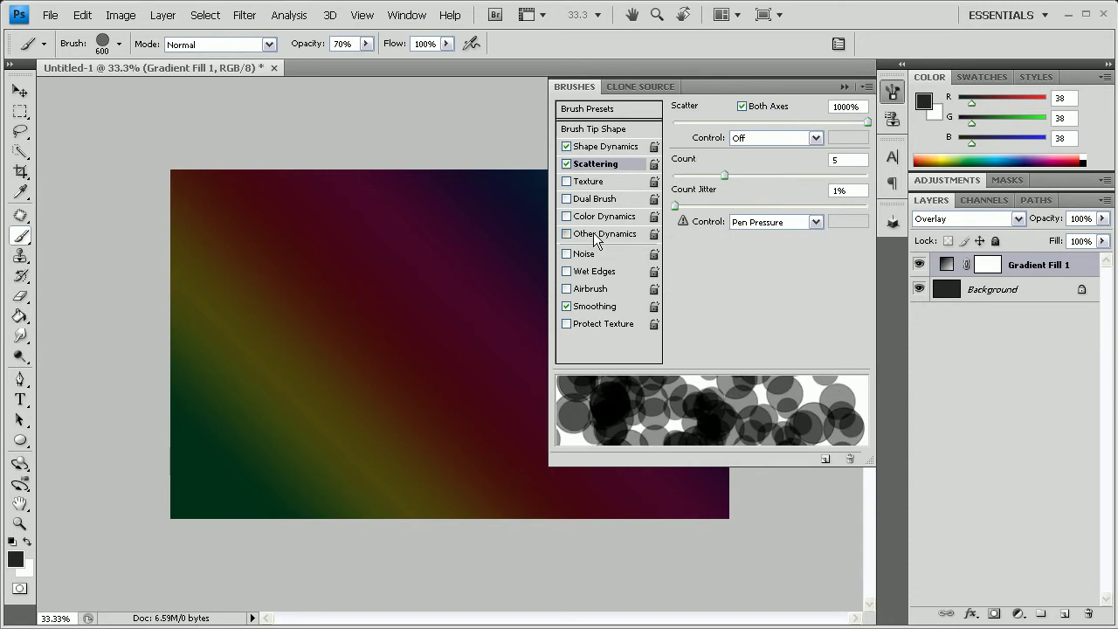
left_click(593, 233)
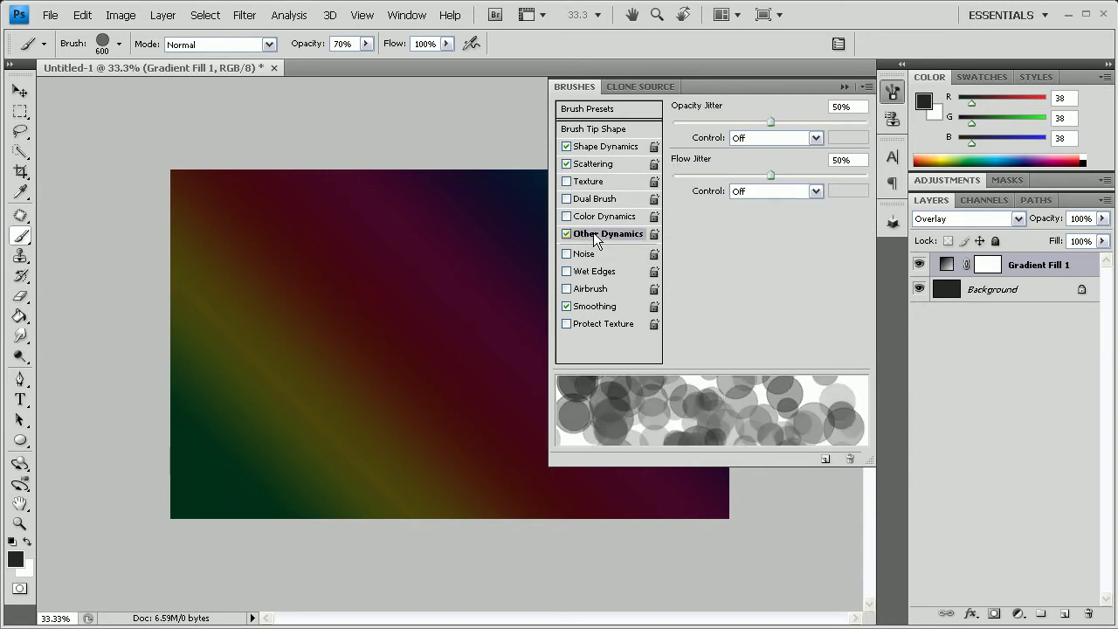
- Set 100% size jitter, 1000% scatter with count 5, and 50% opacity and flow jitter
left_click(606, 131)
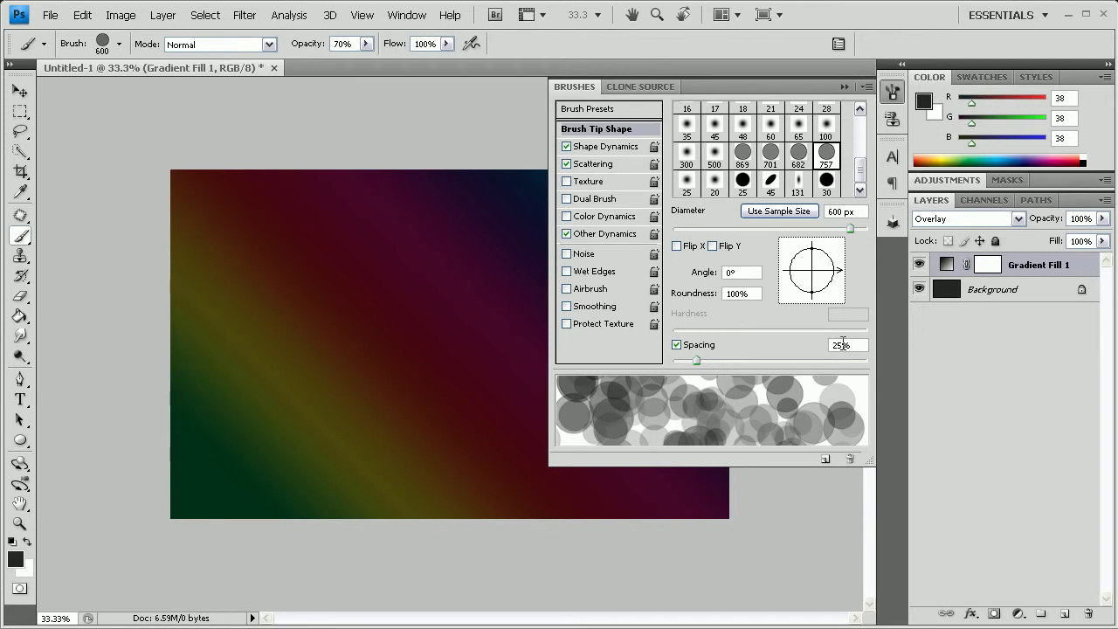
type("100")
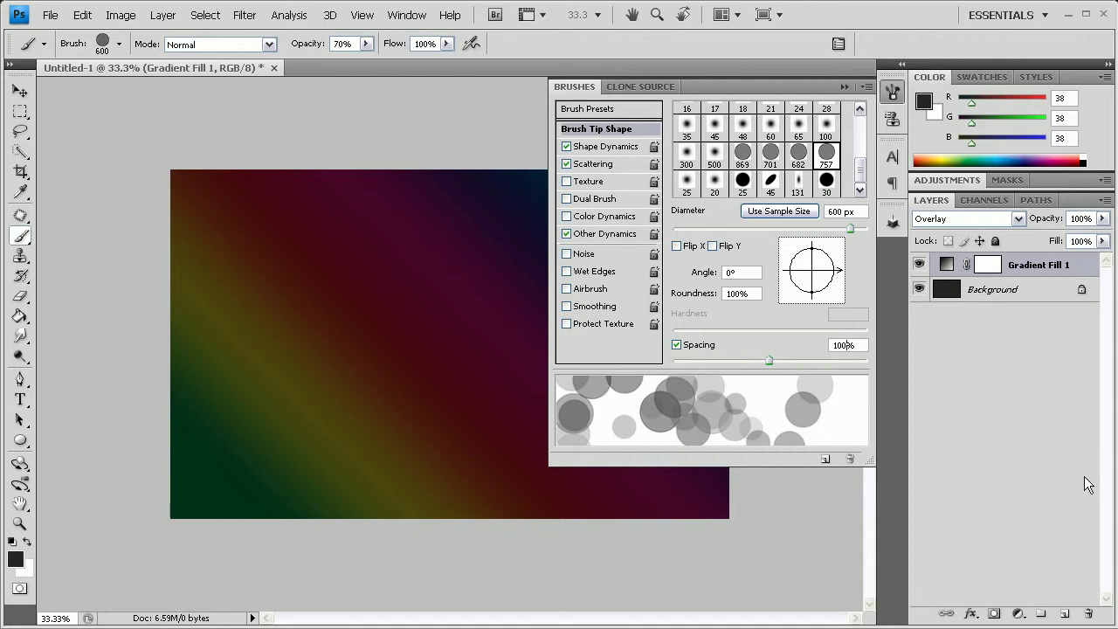
left_click(615, 149)
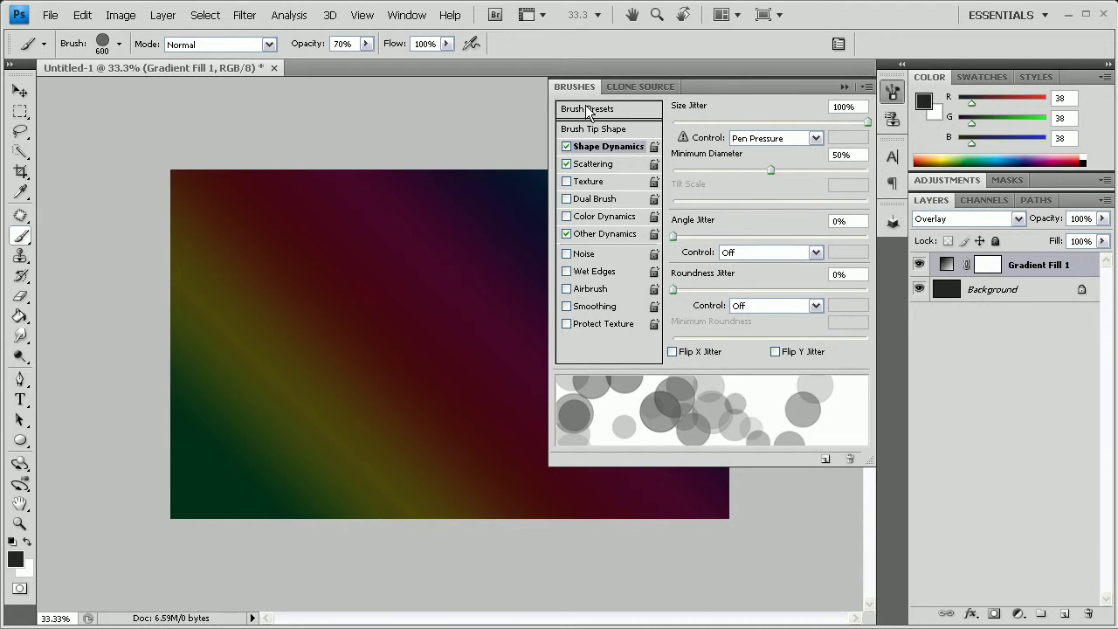
left_click(595, 165)
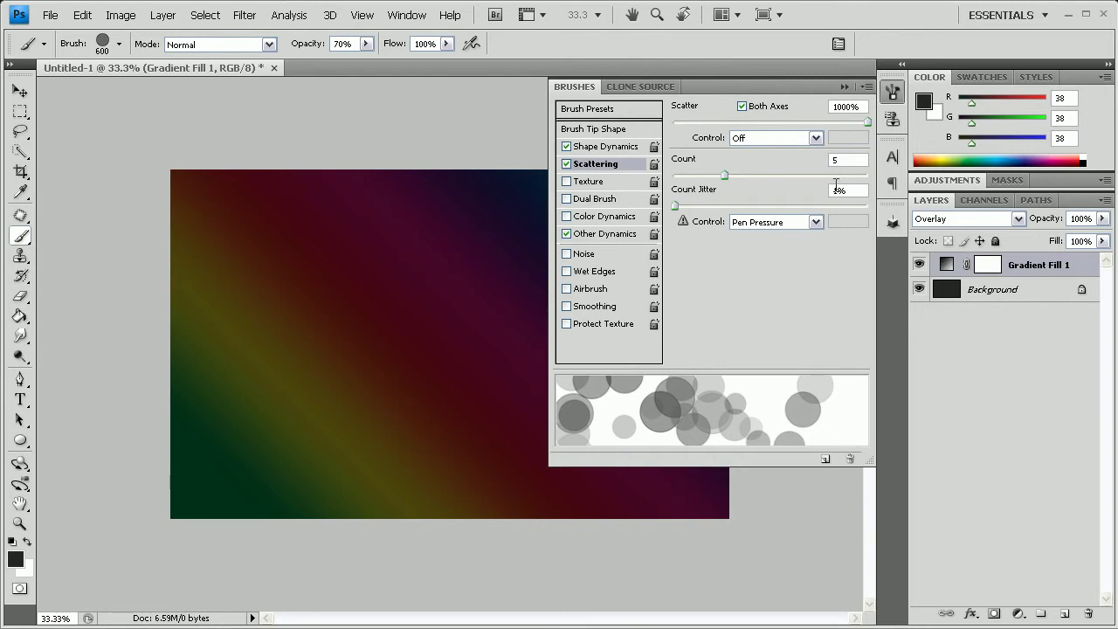
left_click(592, 235)
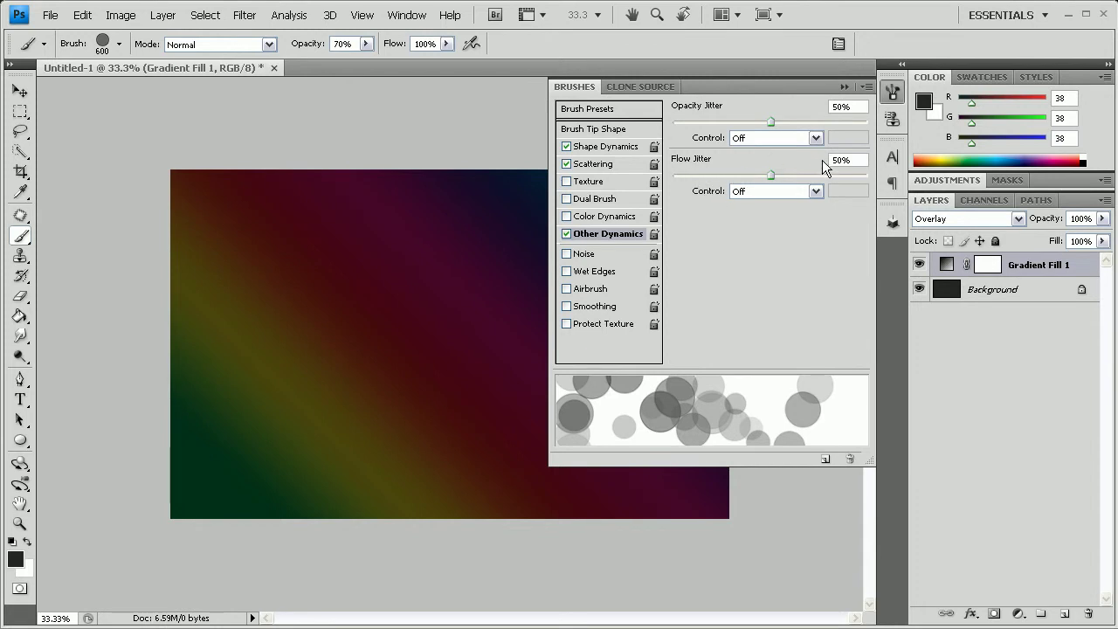
left_click(844, 87)
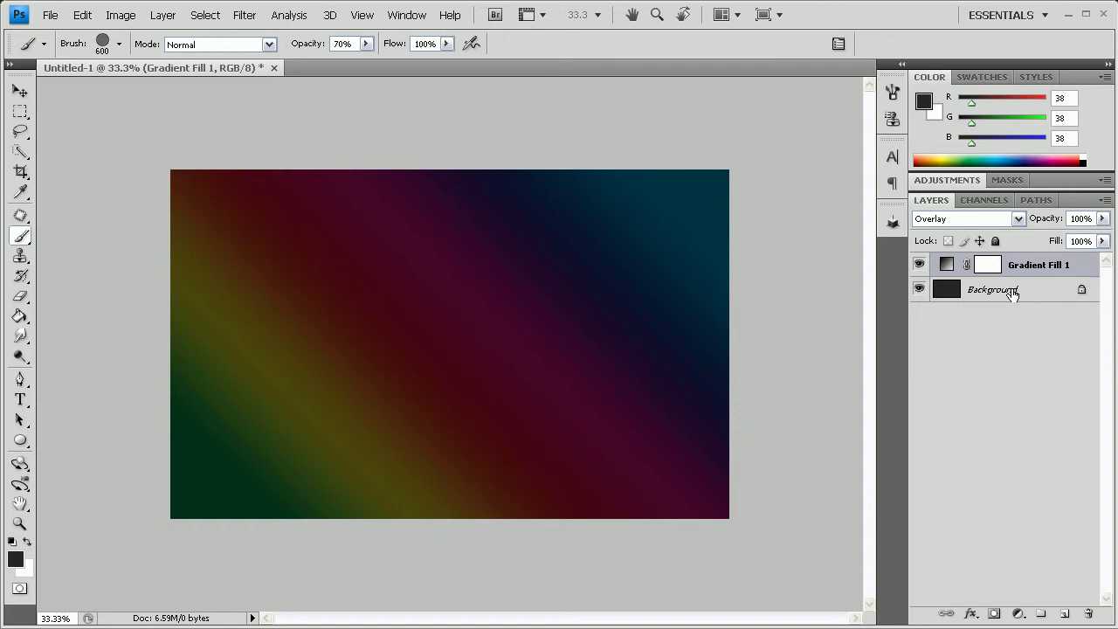
- Add a new Layer 1 and try a dark brush stroke, then undo it
left_click(1063, 614)
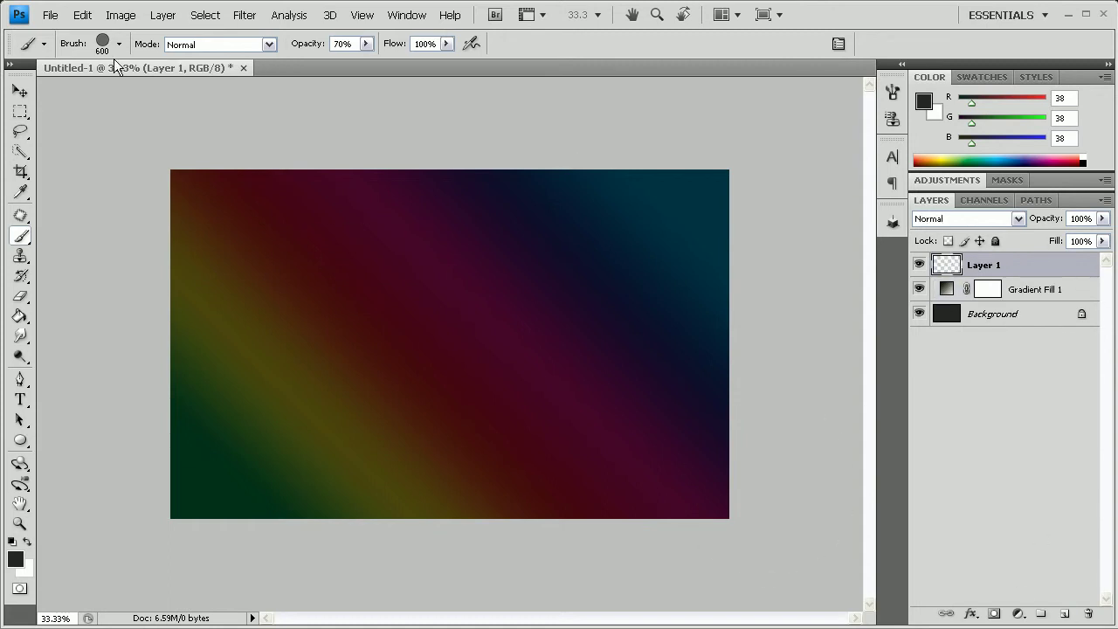
mouse_move(242, 218)
left_mouse_down()
mouse_move(524, 374)
mouse_move(591, 449)
left_mouse_up()
key("ctrl+z")
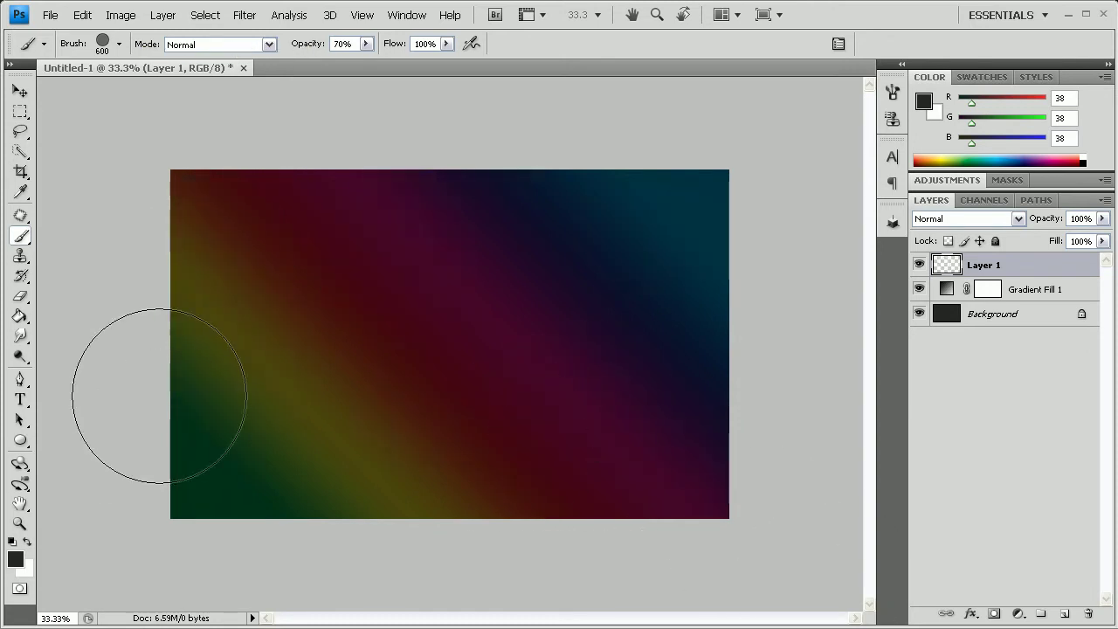
key("ctrl+z")
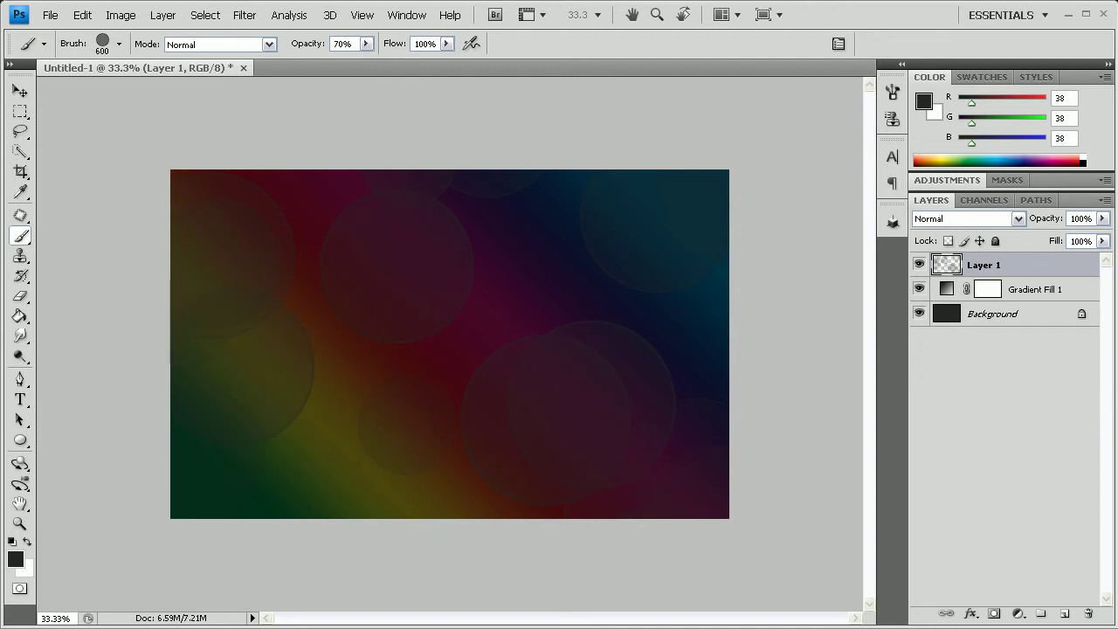
key("ctrl+z")
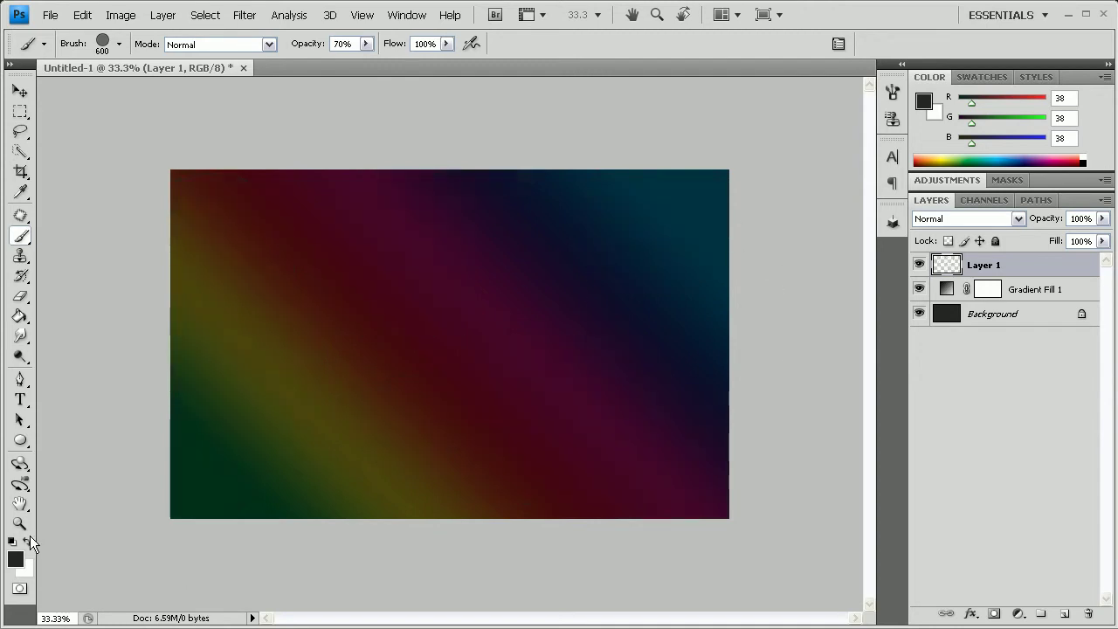
- Switch to white and paint scattered translucent circles across the canvas
left_click(28, 541)
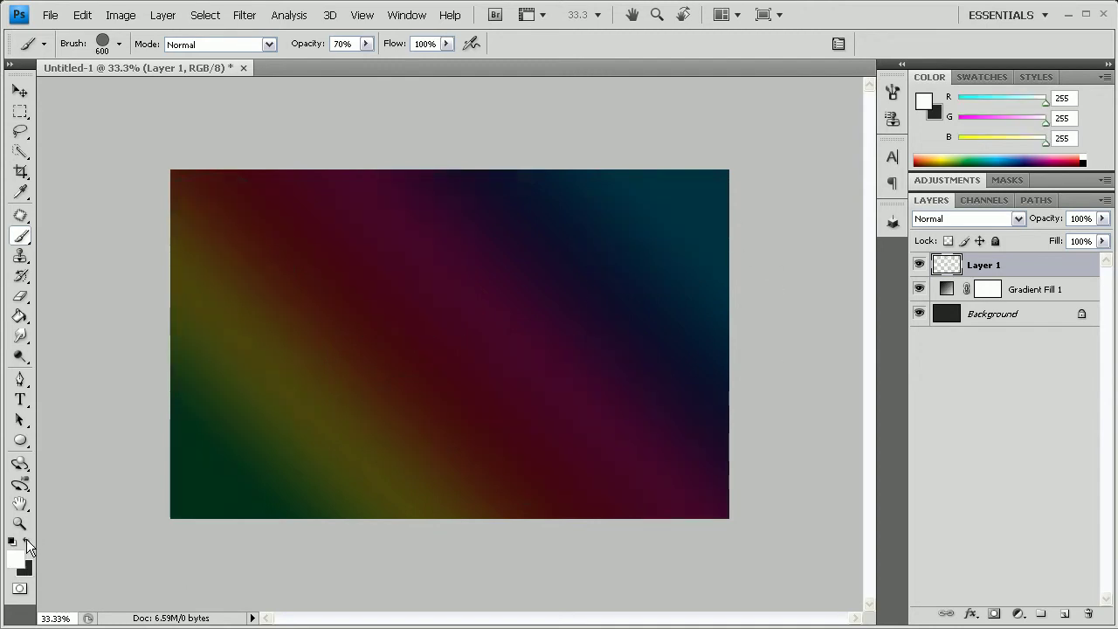
mouse_move(250, 230)
left_mouse_down()
mouse_move(425, 337)
mouse_move(724, 444)
left_mouse_up()
key("ctrl+z")
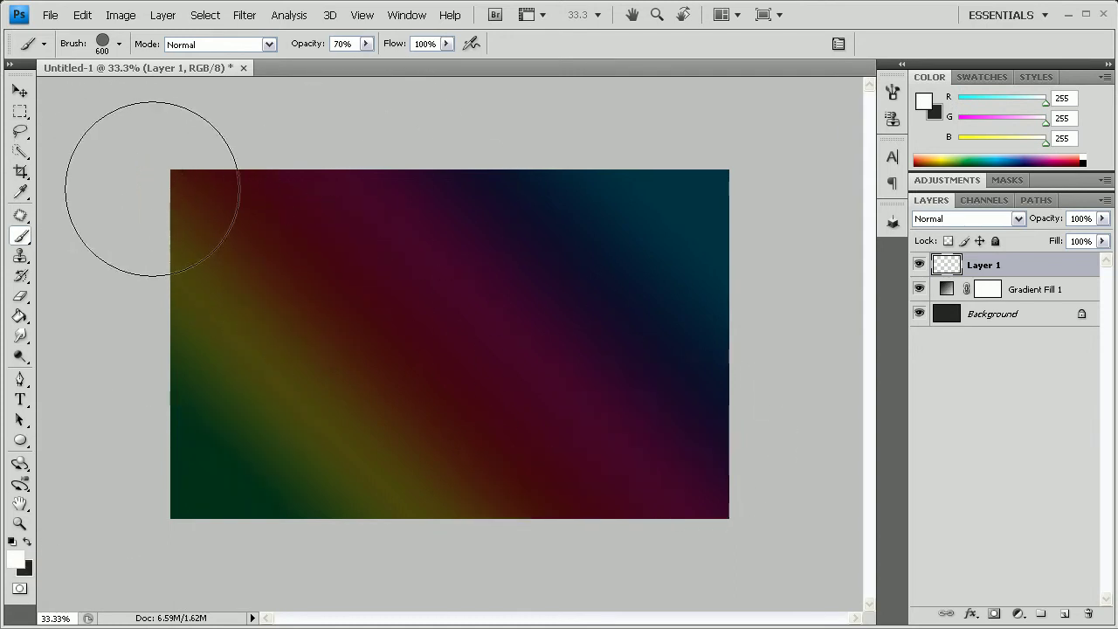
left_click_drag(113, 175, 716, 375)
mouse_move(854, 369)
left_mouse_down()
mouse_move(650, 291)
mouse_move(474, 253)
left_mouse_up()
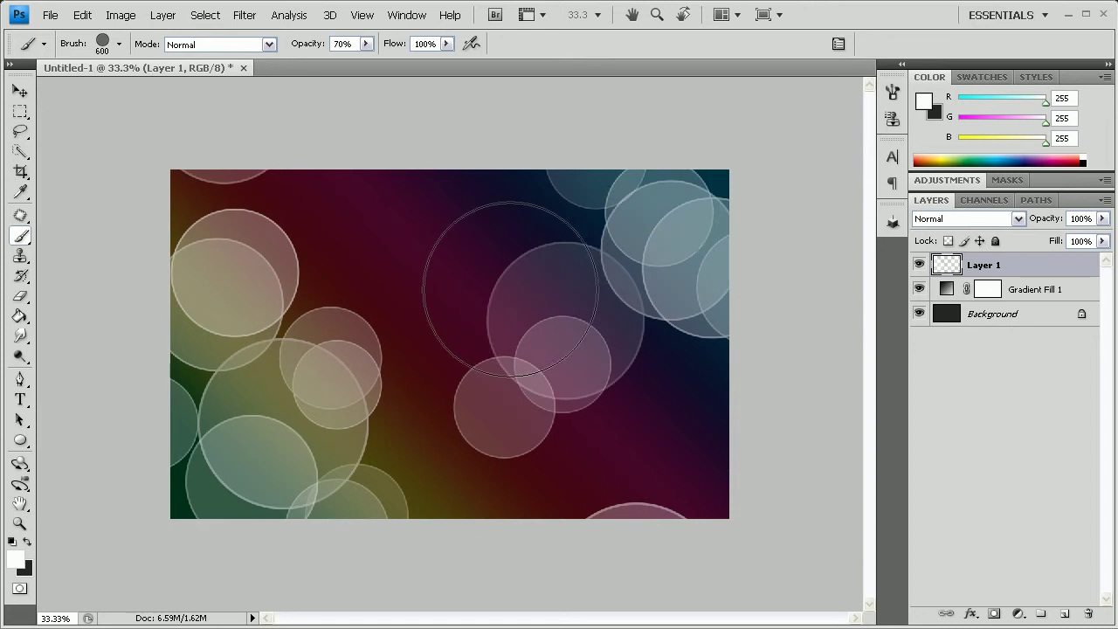
left_click_drag(673, 324, 437, 212)
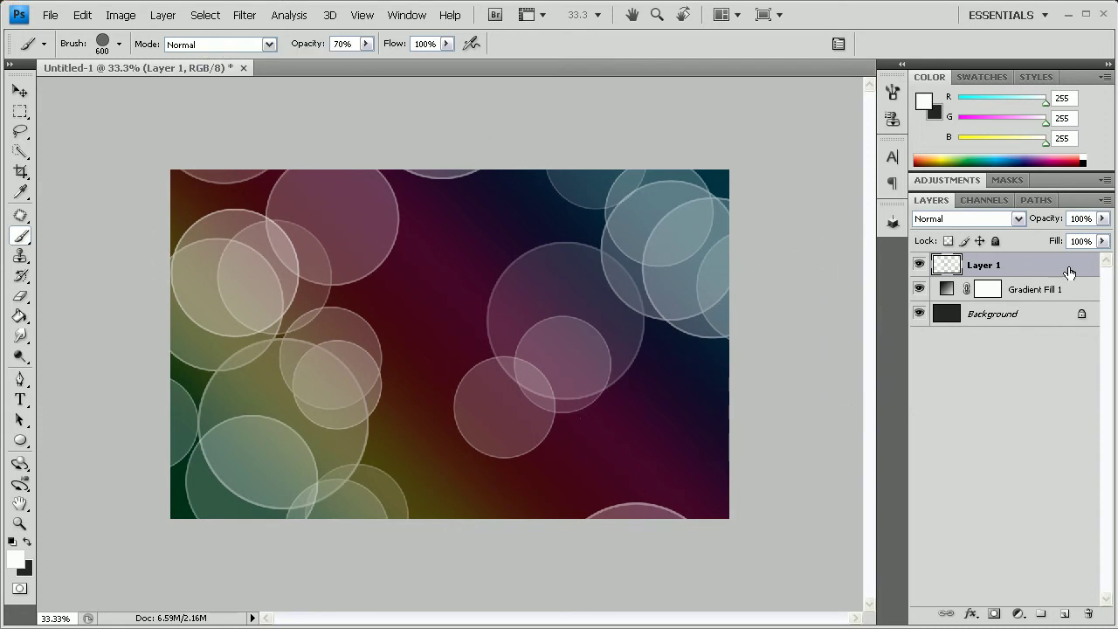
- Group Layer 1 and set the group's blend mode to Color Dodge
key("ctrl+g")
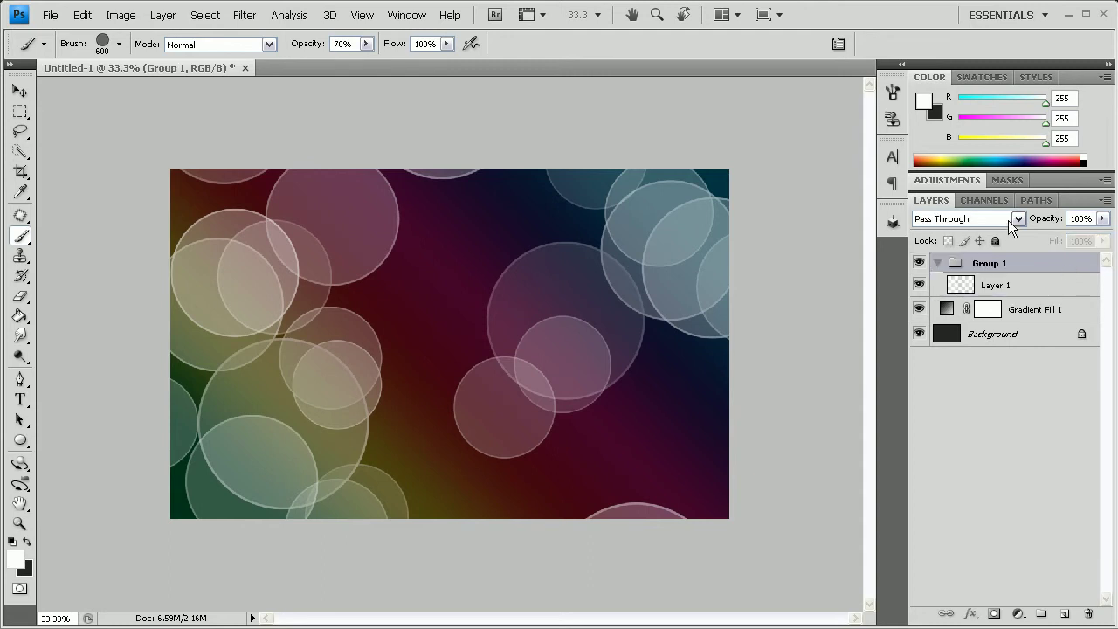
left_click(1009, 219)
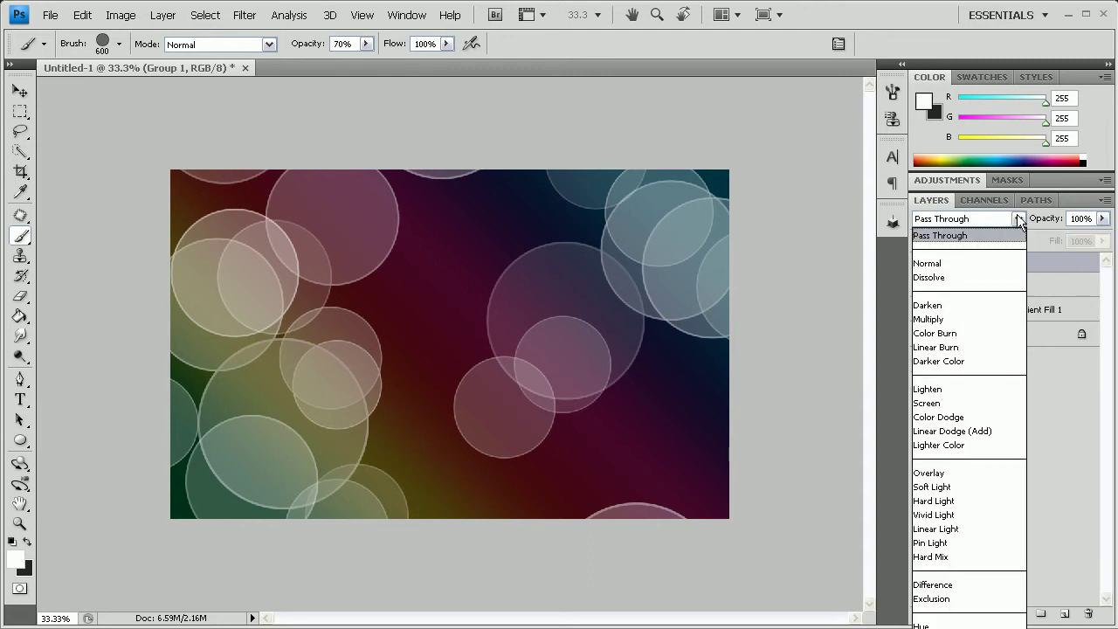
left_click(1011, 418)
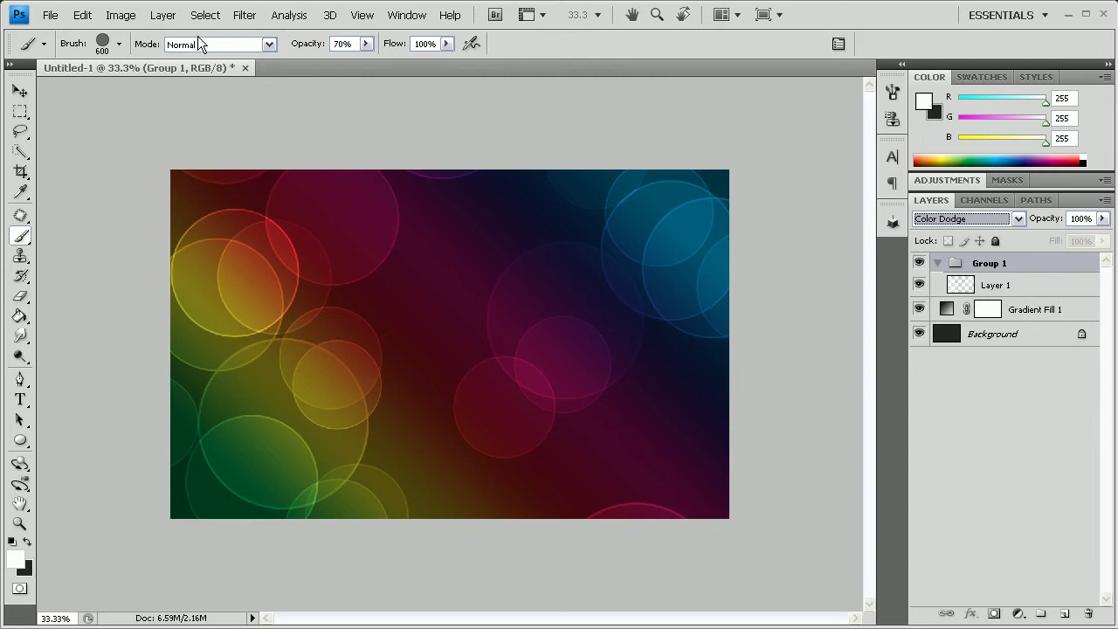
left_click(238, 14)
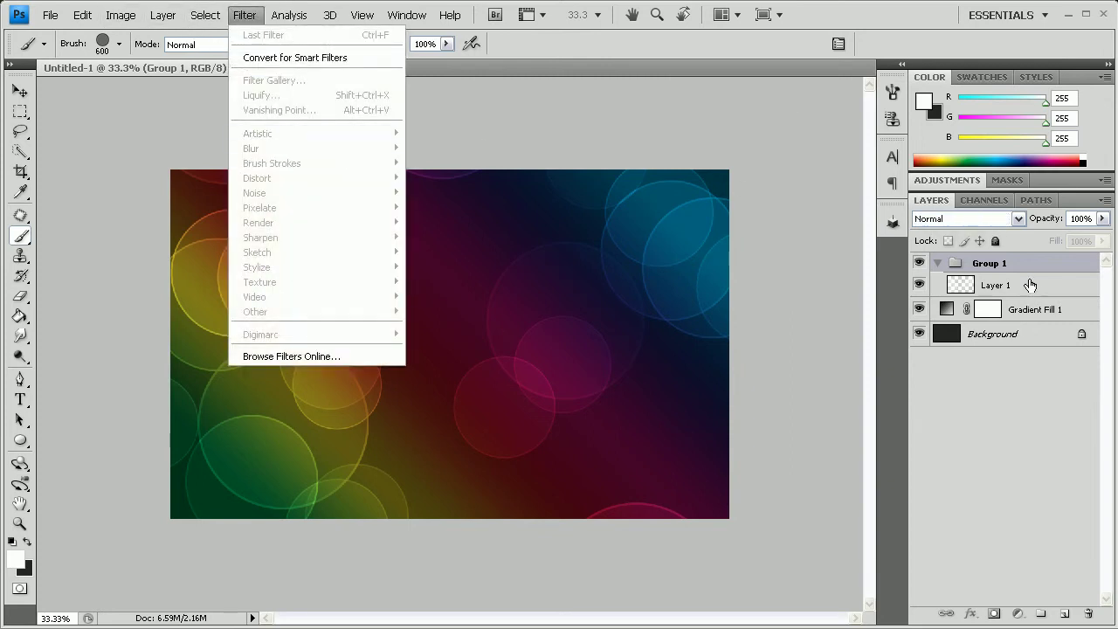
left_click(918, 333)
- Apply a 15-pixel Gaussian Blur to the circles on Layer 1
left_click(995, 284)
left_click(245, 15)
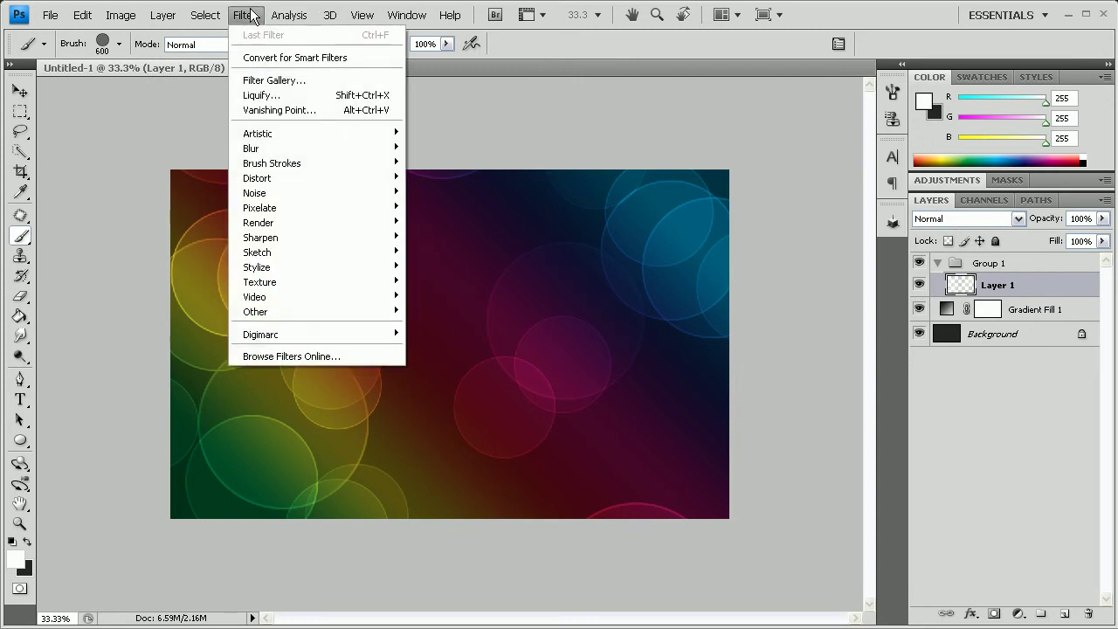
mouse_move(306, 148)
left_click(446, 207)
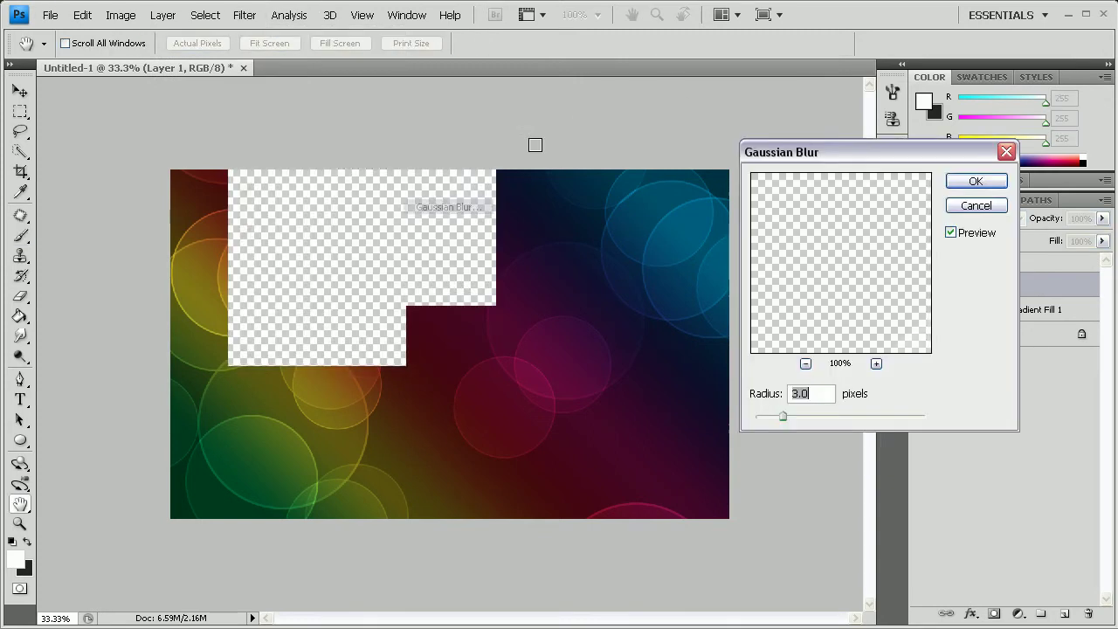
type("50")
key("BackSpace")
key("BackSpace")
type("40")
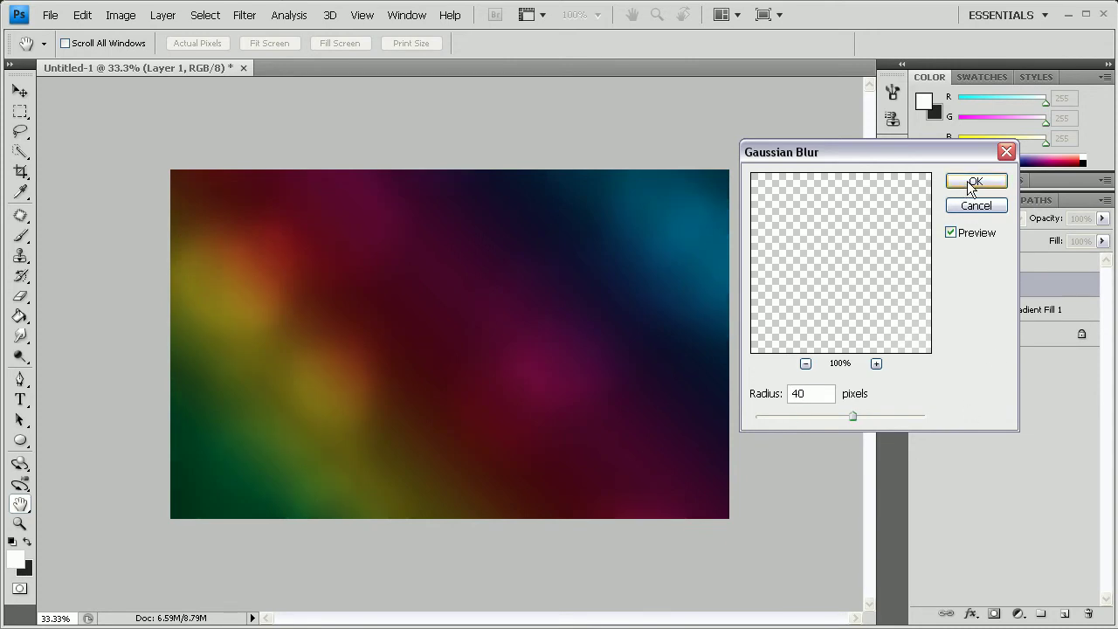
key("BackSpace")
key("BackSpace")
type("30")
key("BackSpace")
key("BackSpace")
type("20")
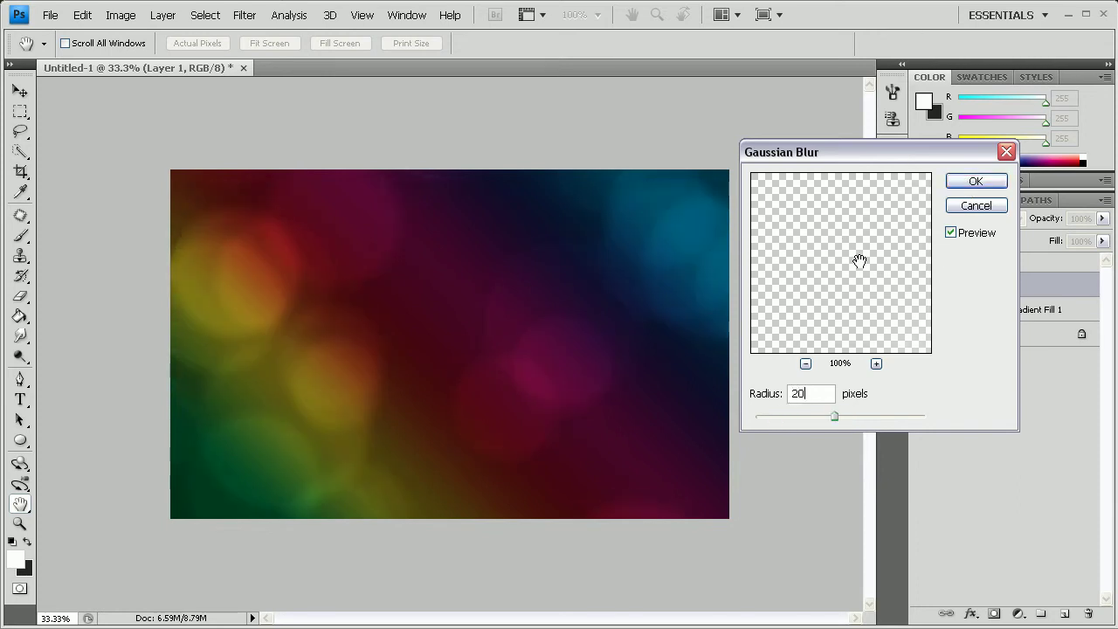
key("BackSpace")
key("BackSpace")
type("15")
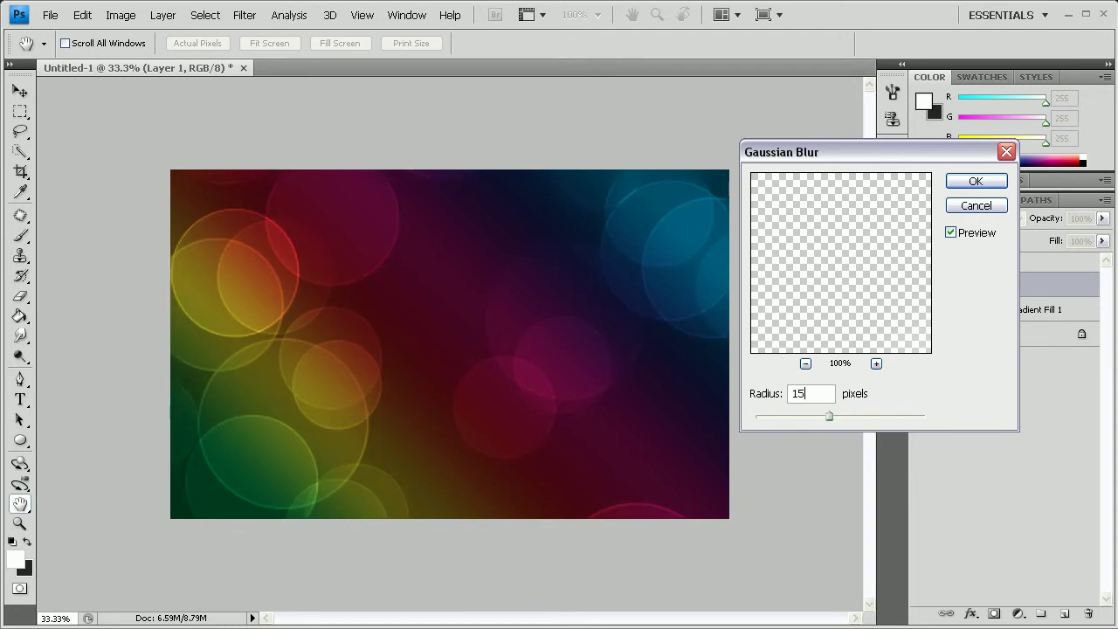
left_click(975, 182)
key("b")
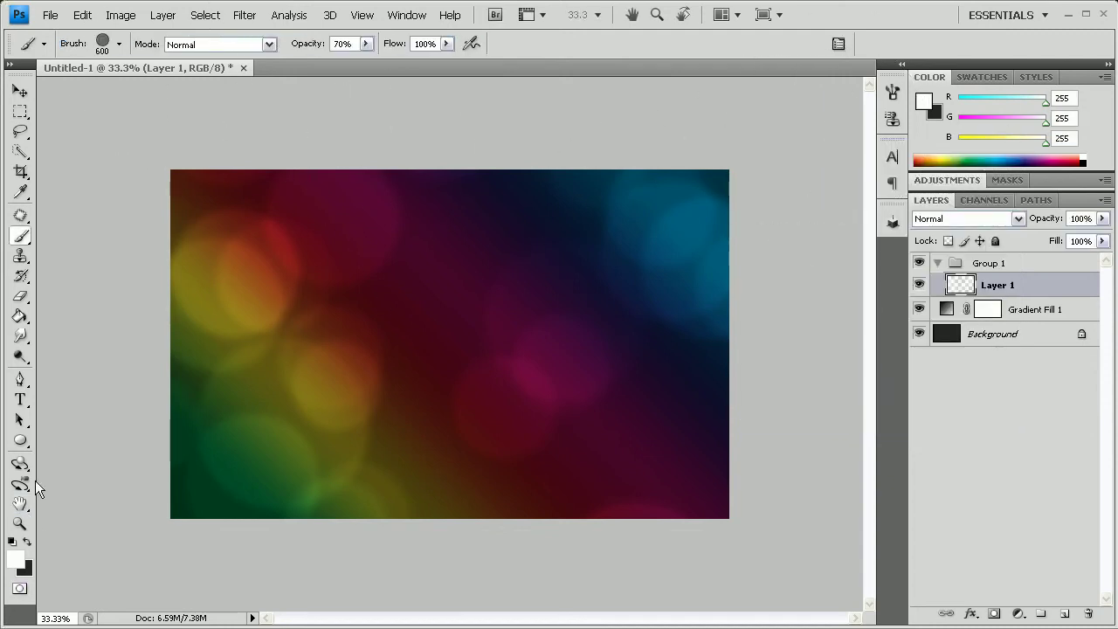
- Zoom the canvas to fit the window, add Layer 2 and set the brush to 400 px
left_click(19, 523)
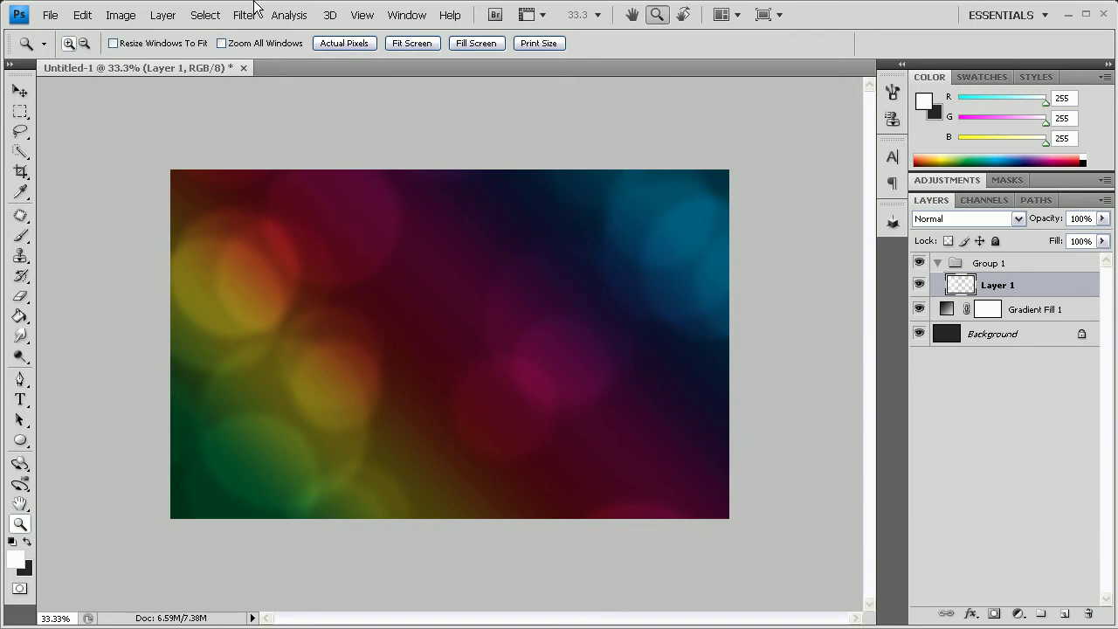
left_click(417, 43)
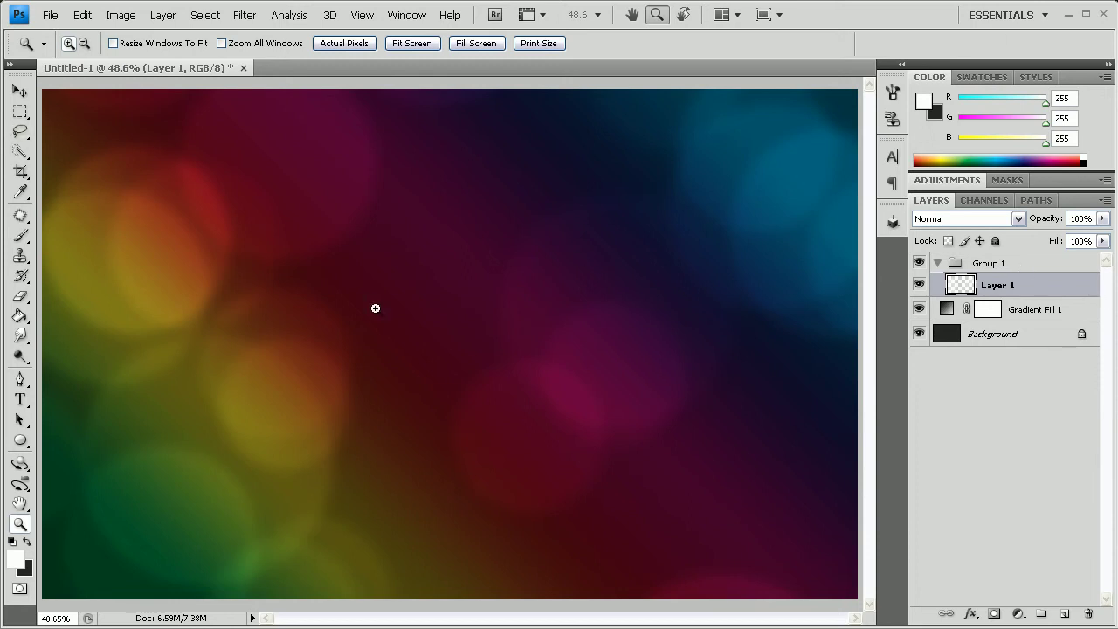
left_click(20, 91)
left_click(20, 235)
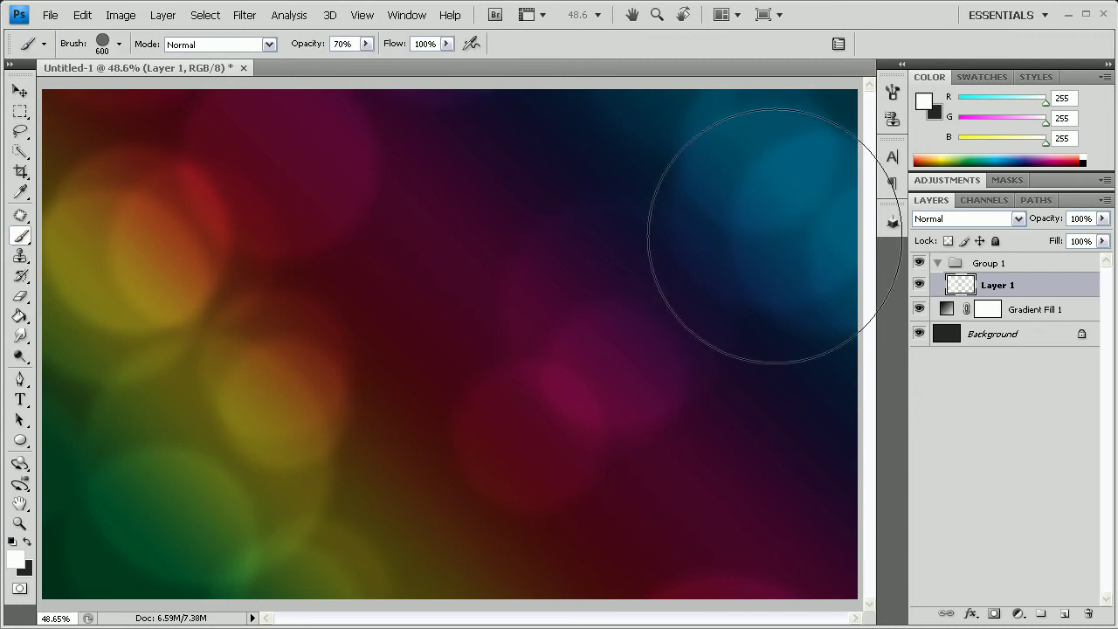
left_click(1062, 613)
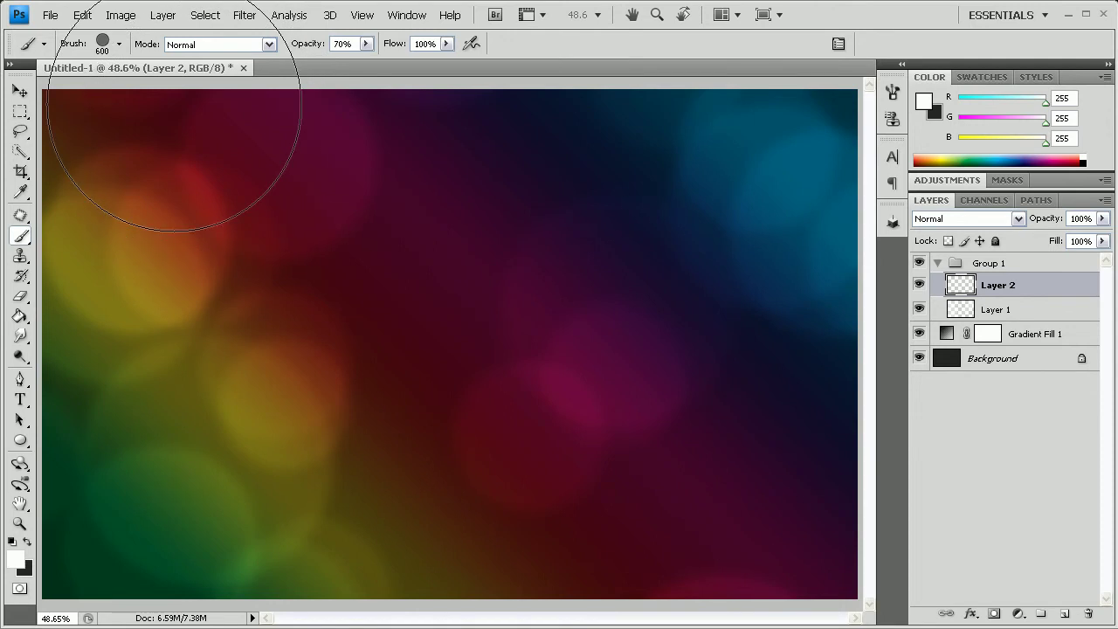
left_click(119, 44)
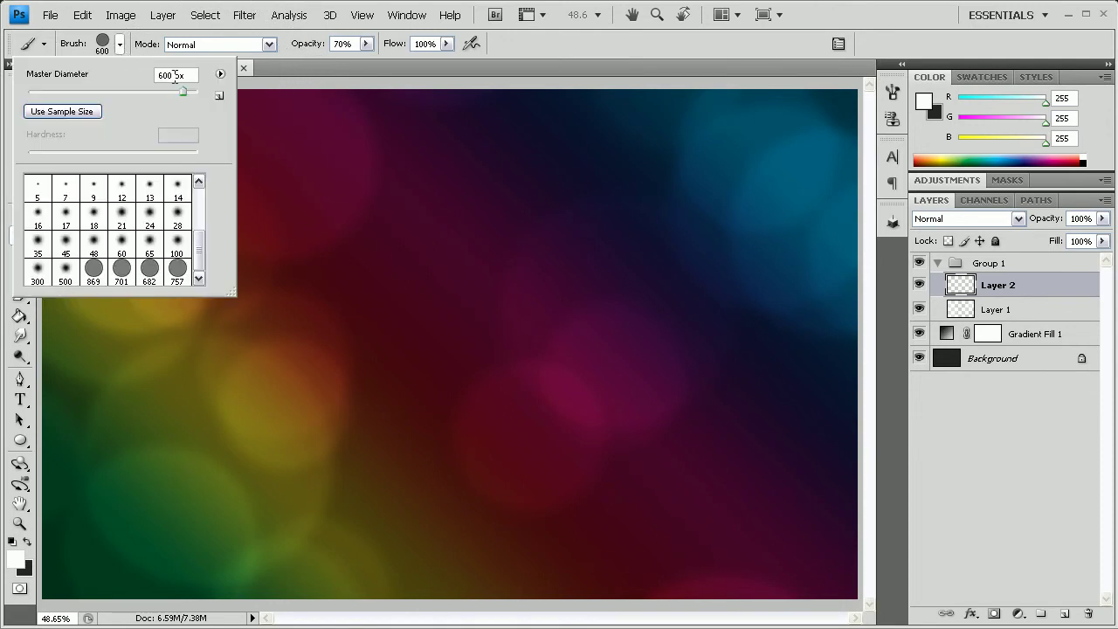
type("400")
left_click(120, 44)
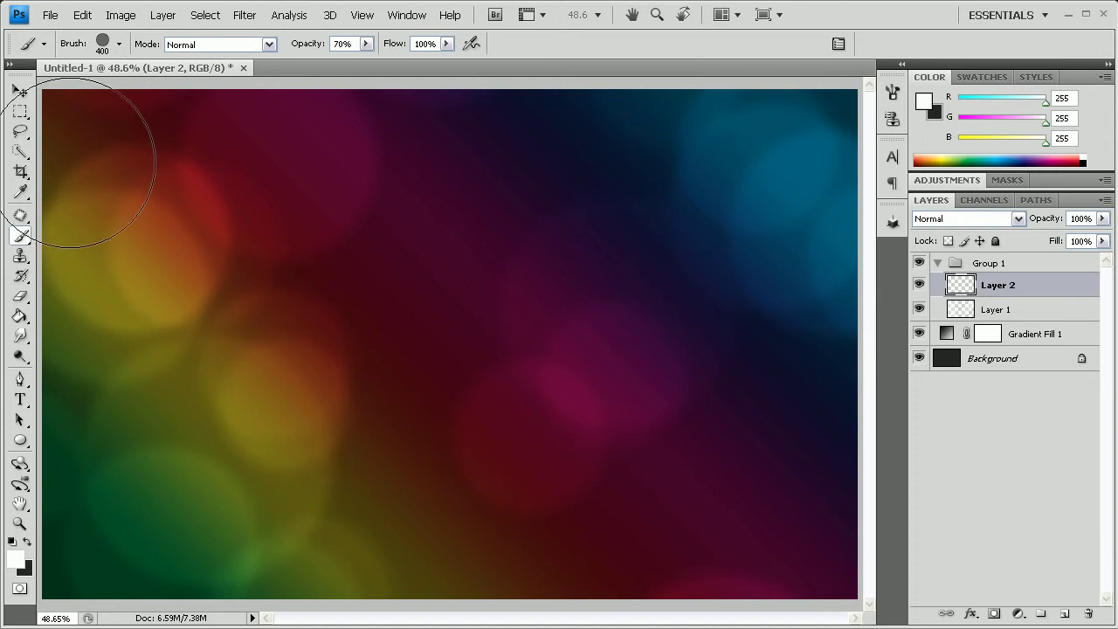
- Paint a sweep of bokeh circles across the canvas, adding more at left and upper middle
mouse_move(179, 200)
left_mouse_down()
mouse_move(823, 475)
mouse_move(852, 410)
left_mouse_up()
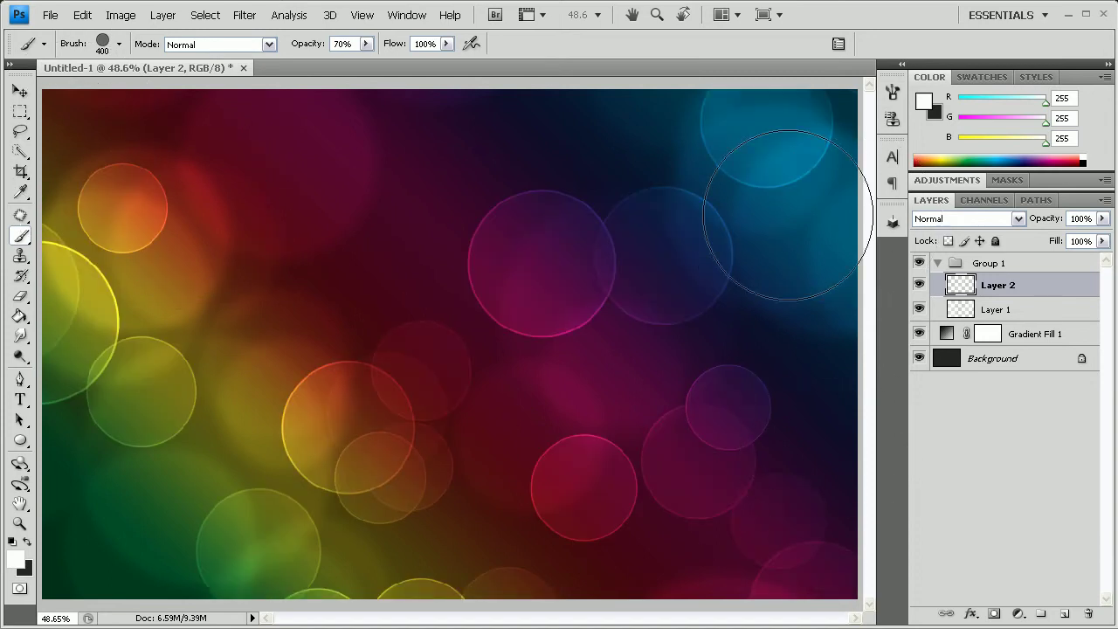
left_click(549, 249)
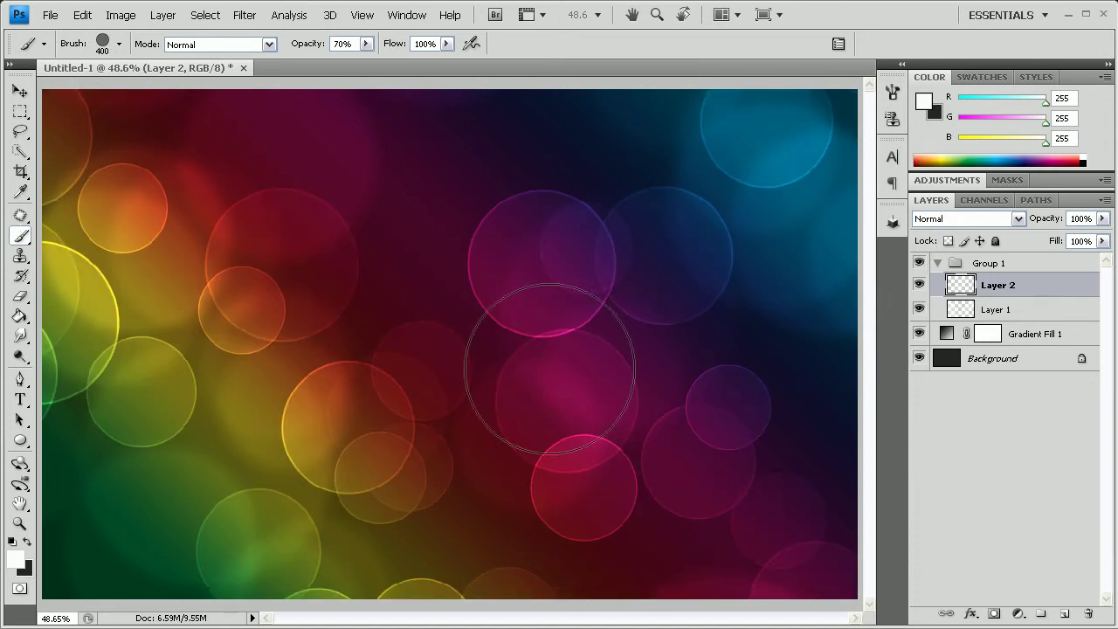
left_click(487, 180)
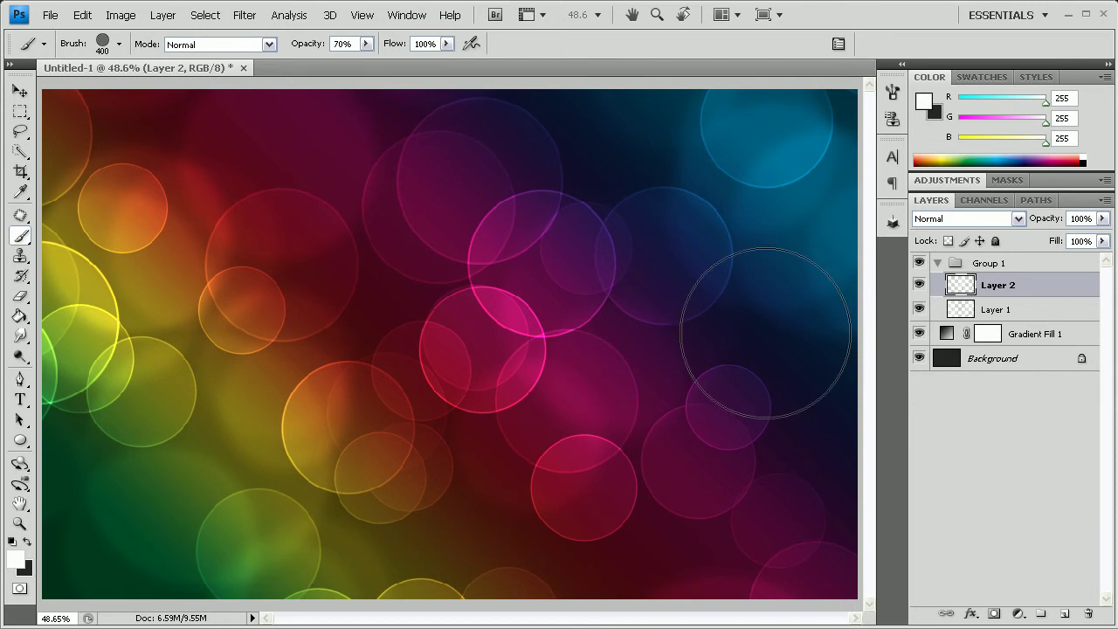
left_click(252, 17)
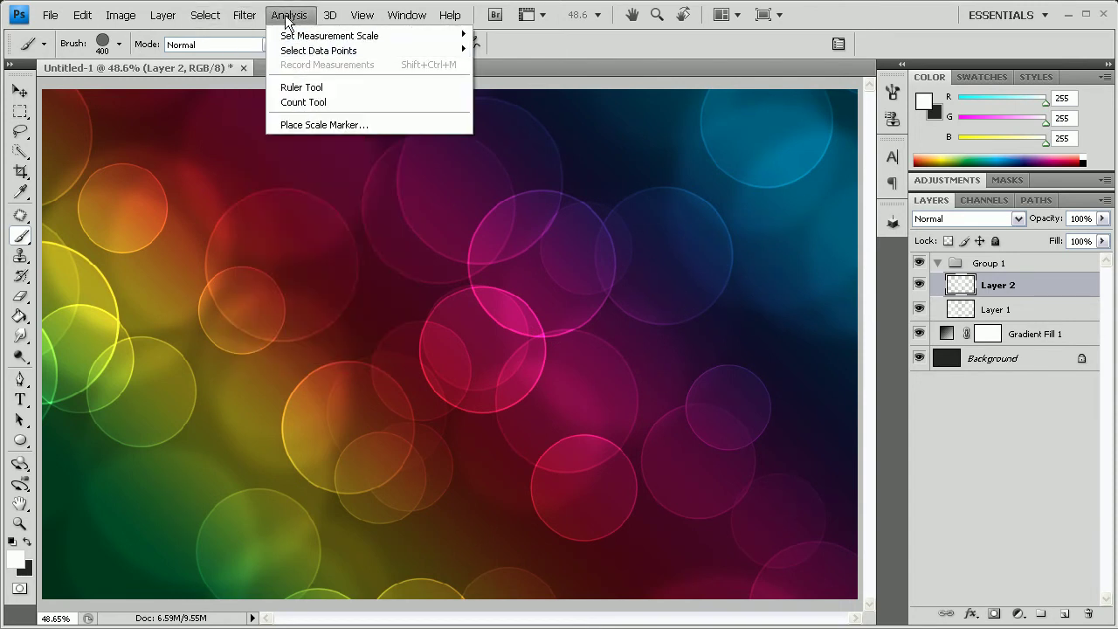
- Apply a Gaussian Blur of about 5 pixels to Layer 2's bokeh circles
mouse_move(321, 147)
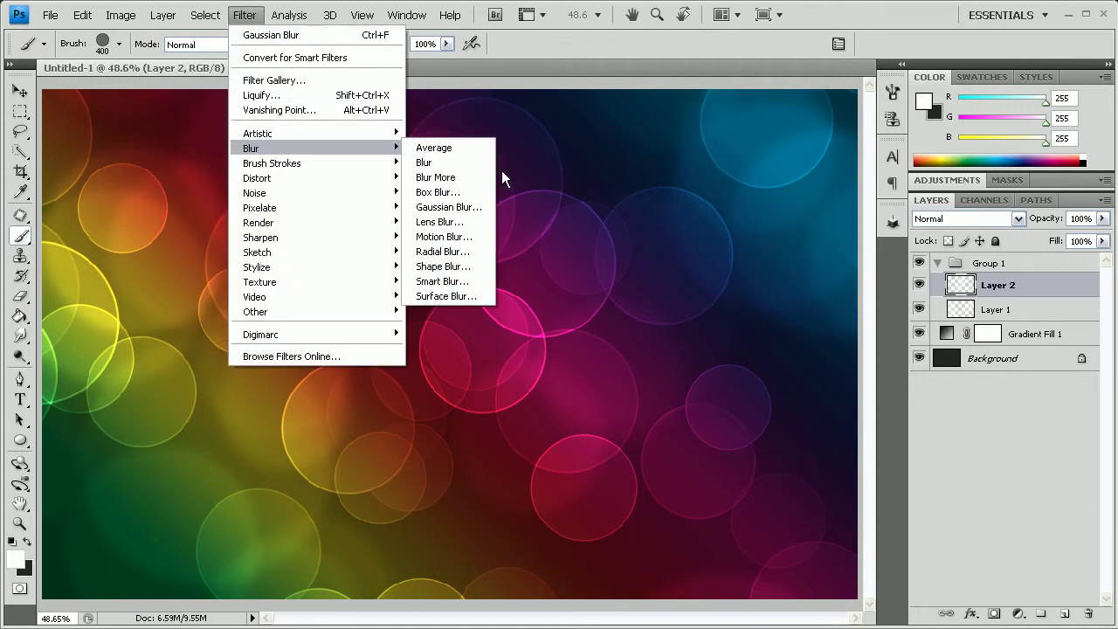
left_click(447, 207)
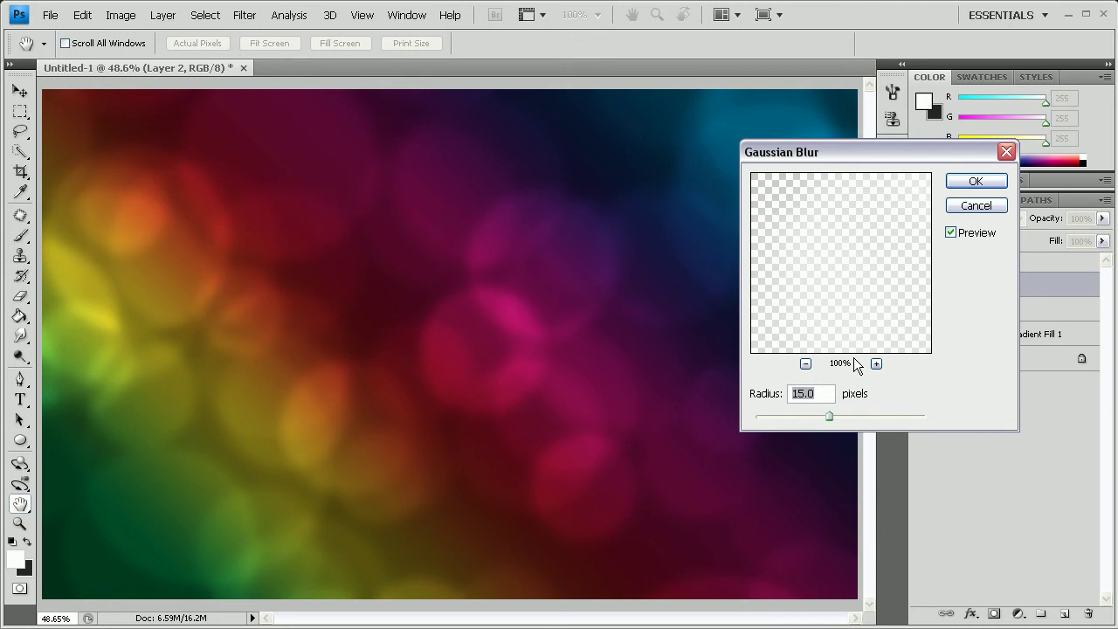
key("Up")
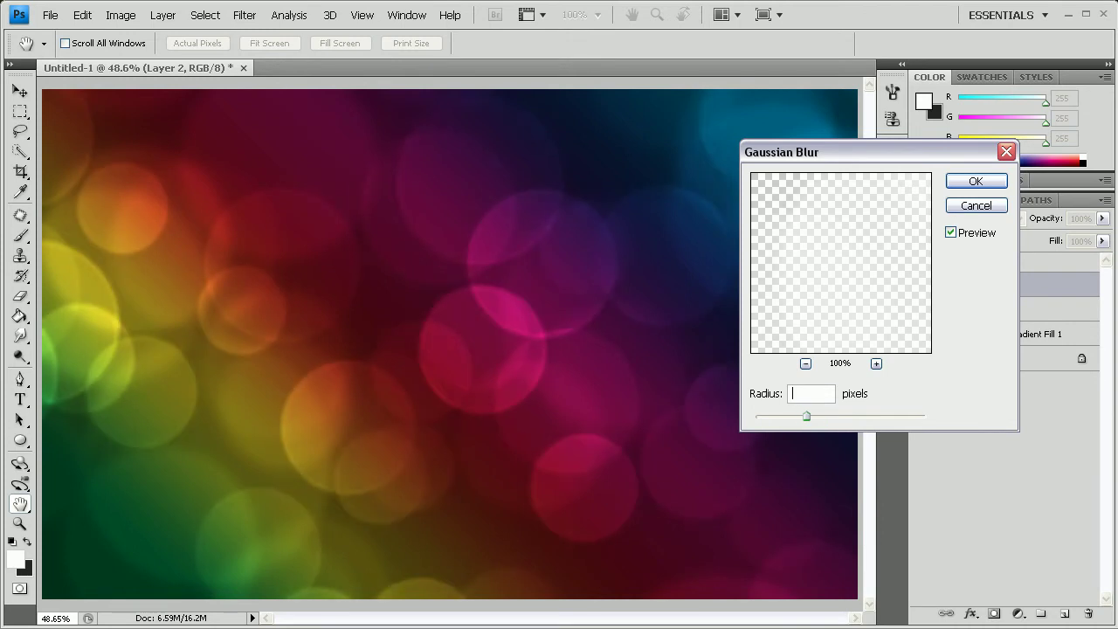
left_click(971, 180)
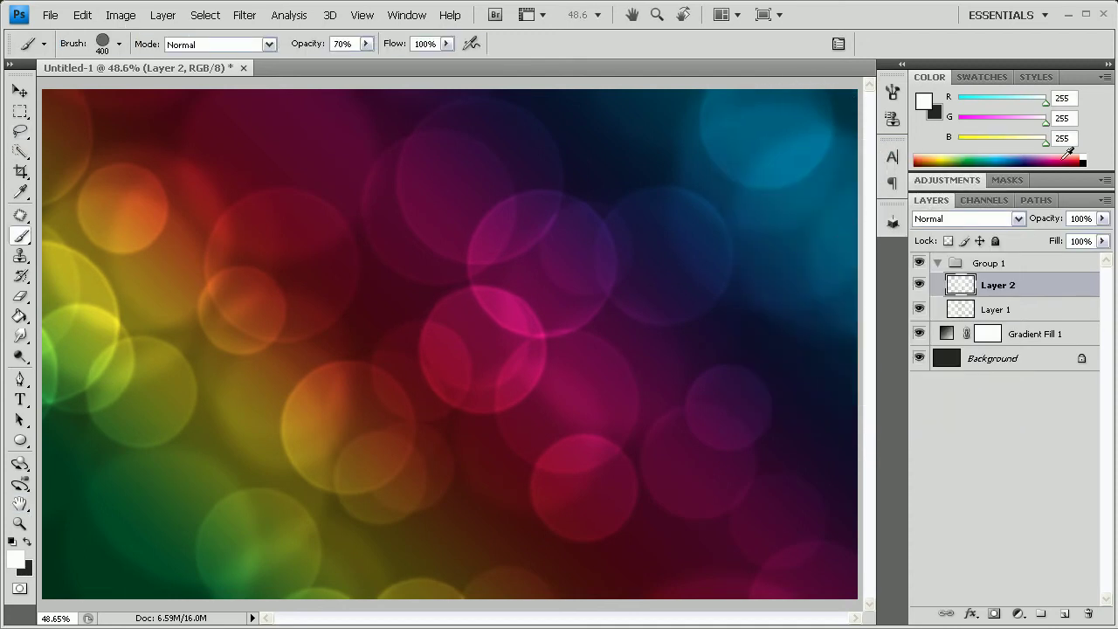
- Add a new Layer 3 inside Group 1 and set the brush Master Diameter to 300 px
left_click(1063, 614)
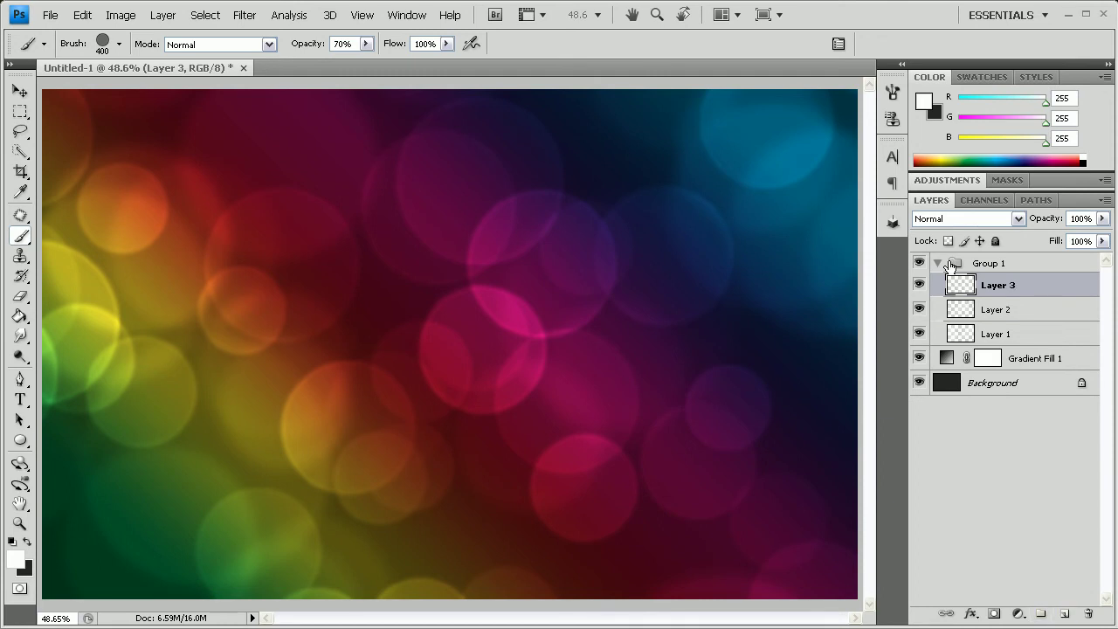
left_click(118, 44)
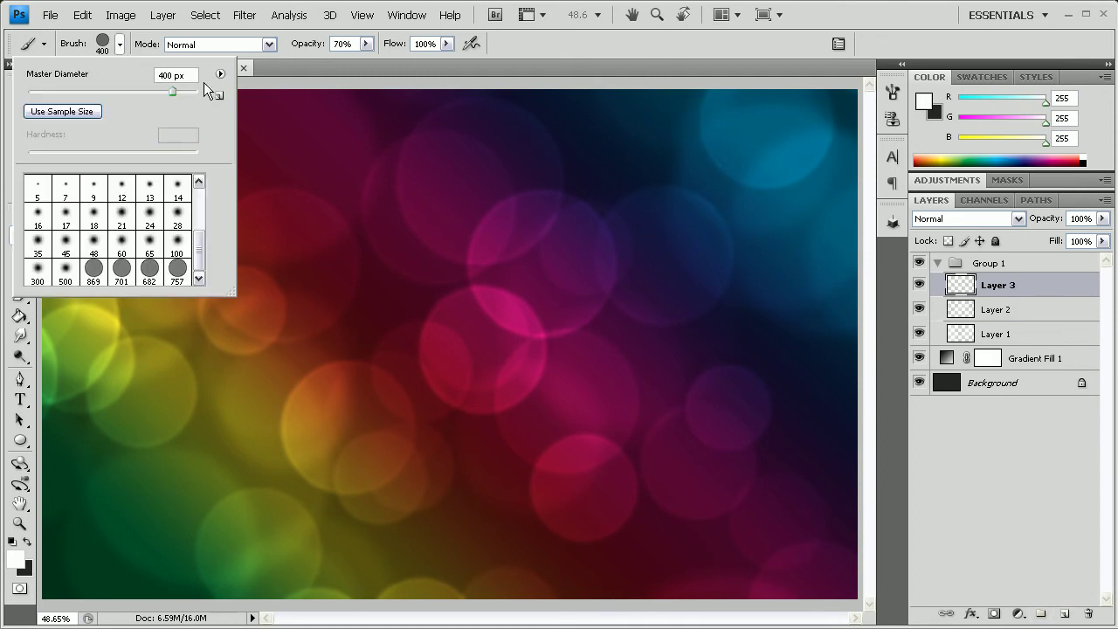
type("30")
left_click(119, 44)
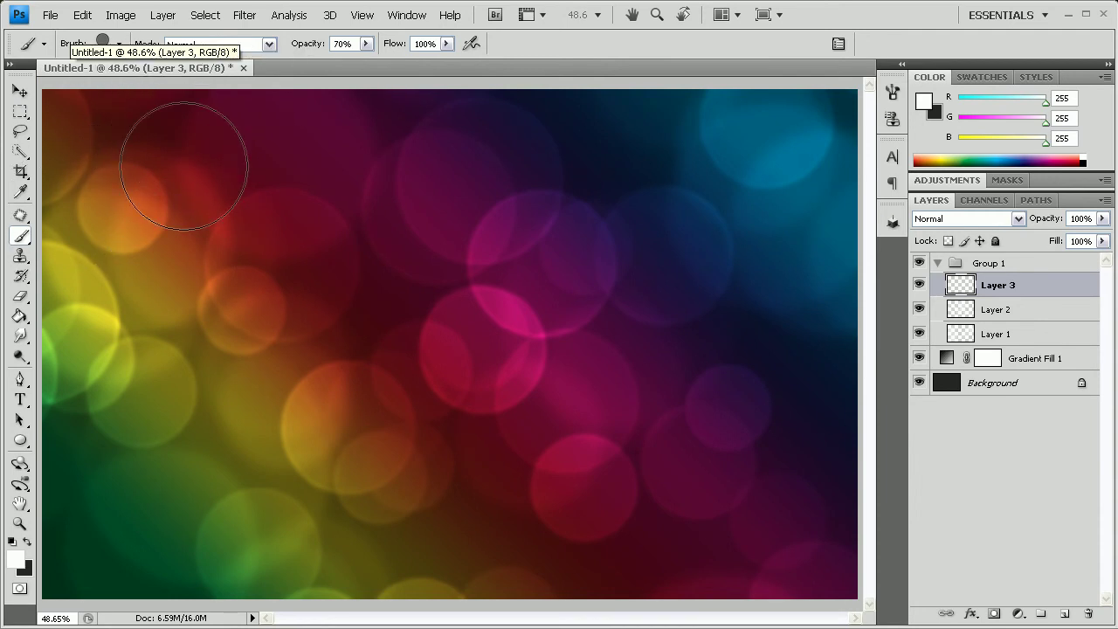
- Paint crisp bokeh circles across the canvas, undoing two strokes and repainting them
mouse_move(185, 160)
left_mouse_down()
mouse_move(612, 309)
mouse_move(749, 277)
mouse_move(797, 215)
mouse_move(414, 352)
mouse_move(252, 391)
mouse_move(240, 190)
mouse_move(378, 278)
mouse_move(377, 442)
mouse_move(126, 603)
left_mouse_up()
key("ctrl+alt+z")
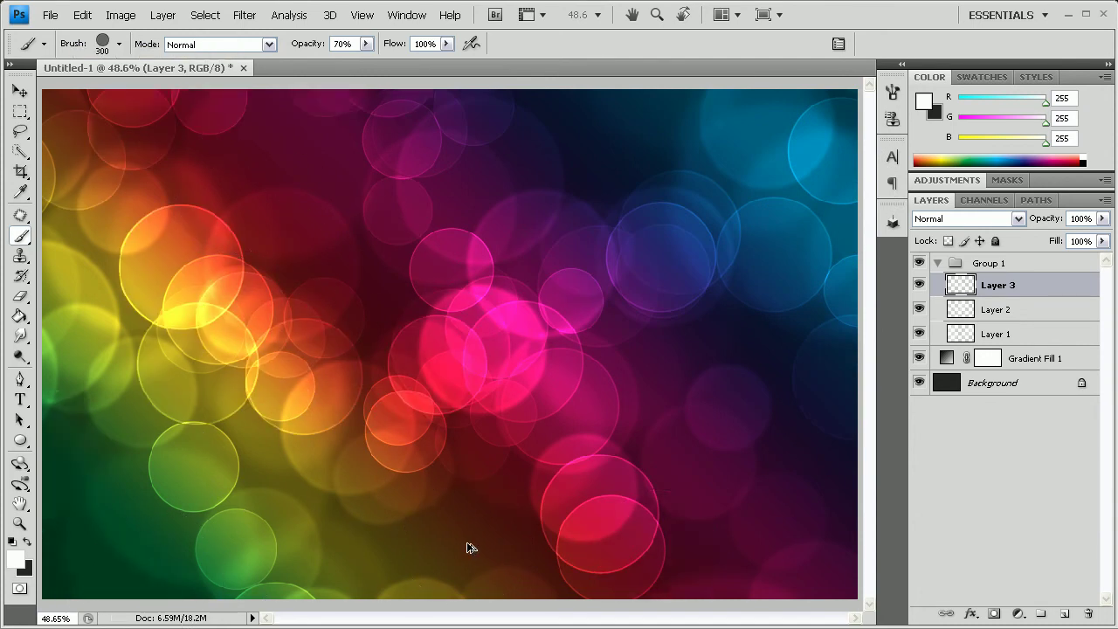
key("ctrl+alt+z")
key("ctrl+alt+z")
key("ctrl+alt+z")
key("ctrl+alt+z")
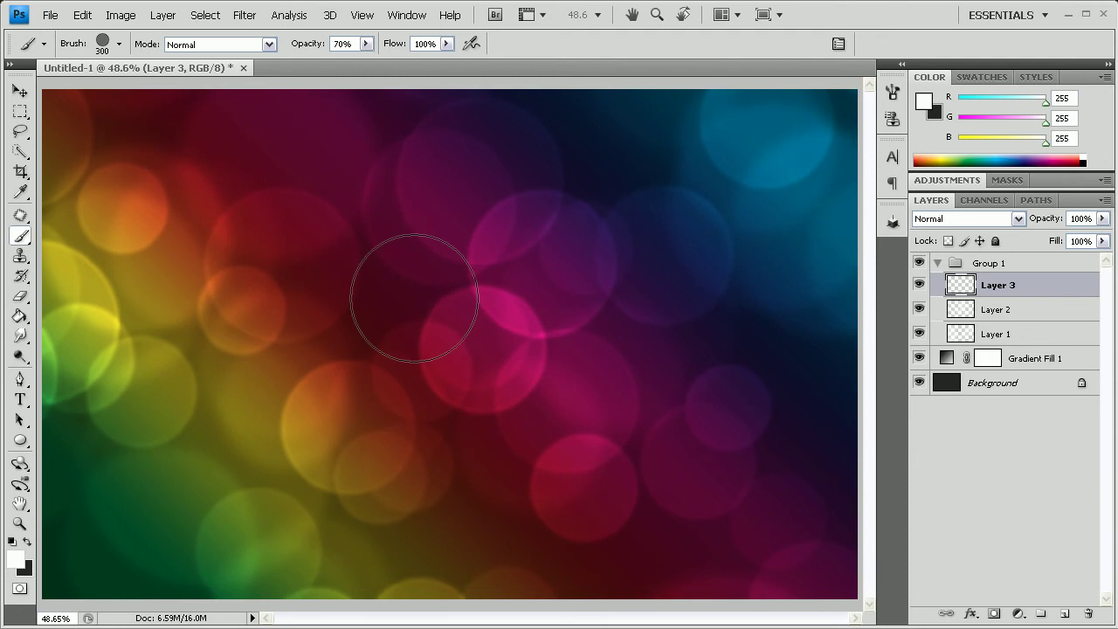
mouse_move(284, 249)
left_mouse_down()
mouse_move(409, 315)
mouse_move(437, 384)
mouse_move(744, 372)
mouse_move(559, 343)
mouse_move(204, 594)
mouse_move(409, 546)
mouse_move(840, 565)
mouse_move(509, 396)
mouse_move(451, 296)
mouse_move(225, 293)
mouse_move(616, 159)
mouse_move(649, 159)
mouse_move(755, 255)
mouse_move(841, 355)
mouse_move(808, 503)
mouse_move(561, 430)
mouse_move(603, 391)
left_mouse_up()
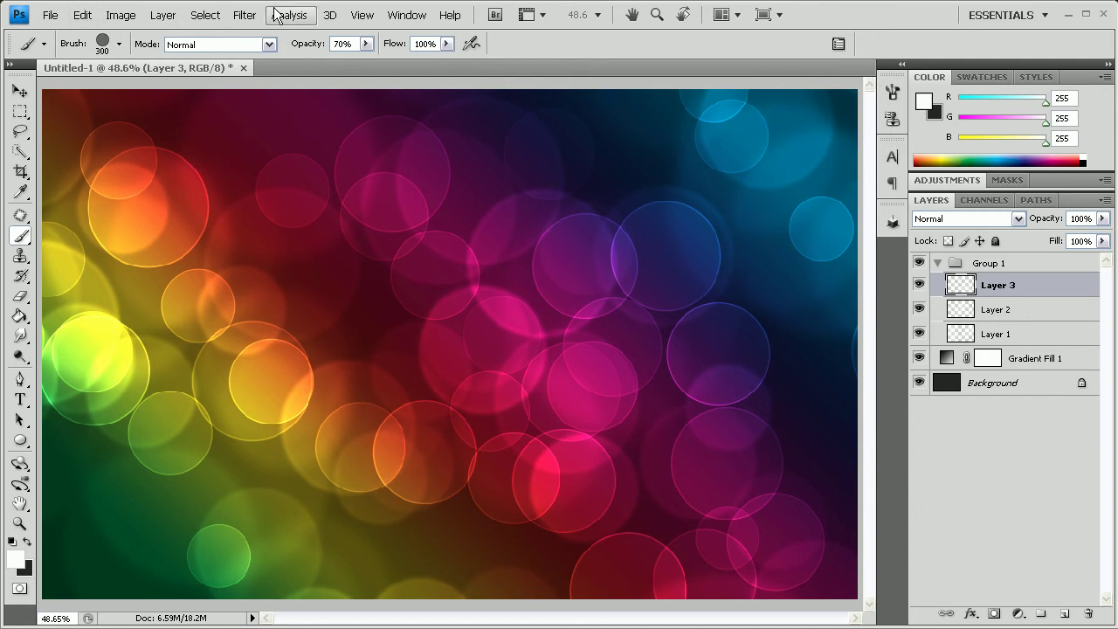
- Apply a Gaussian Blur with a 2-pixel radius to Layer 3's bokeh circles
left_click(246, 14)
mouse_move(297, 151)
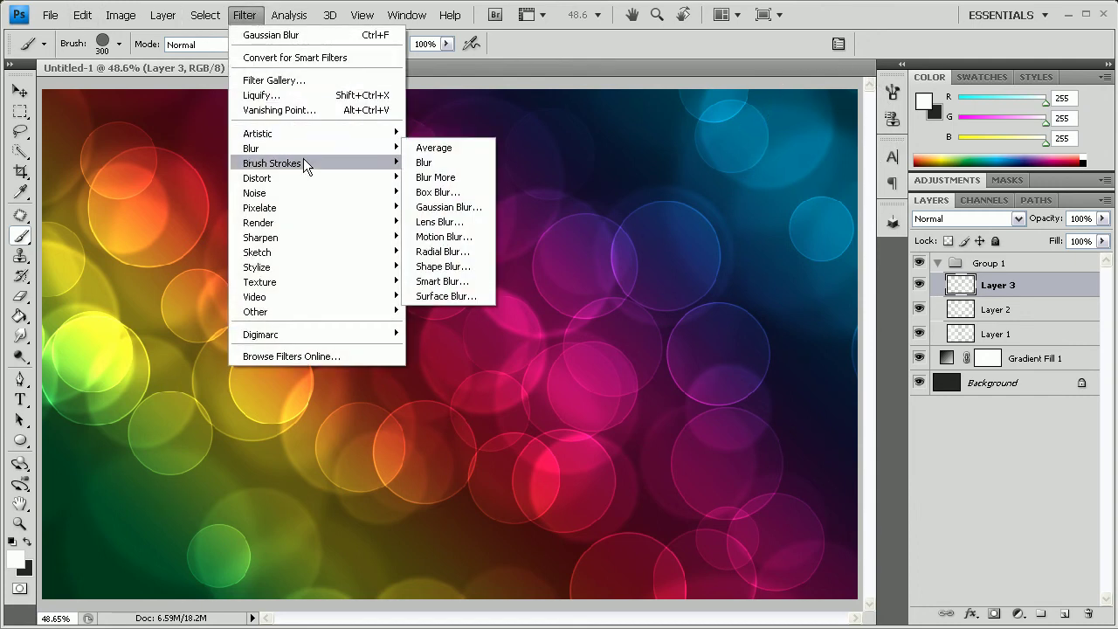
left_click(474, 206)
type("2")
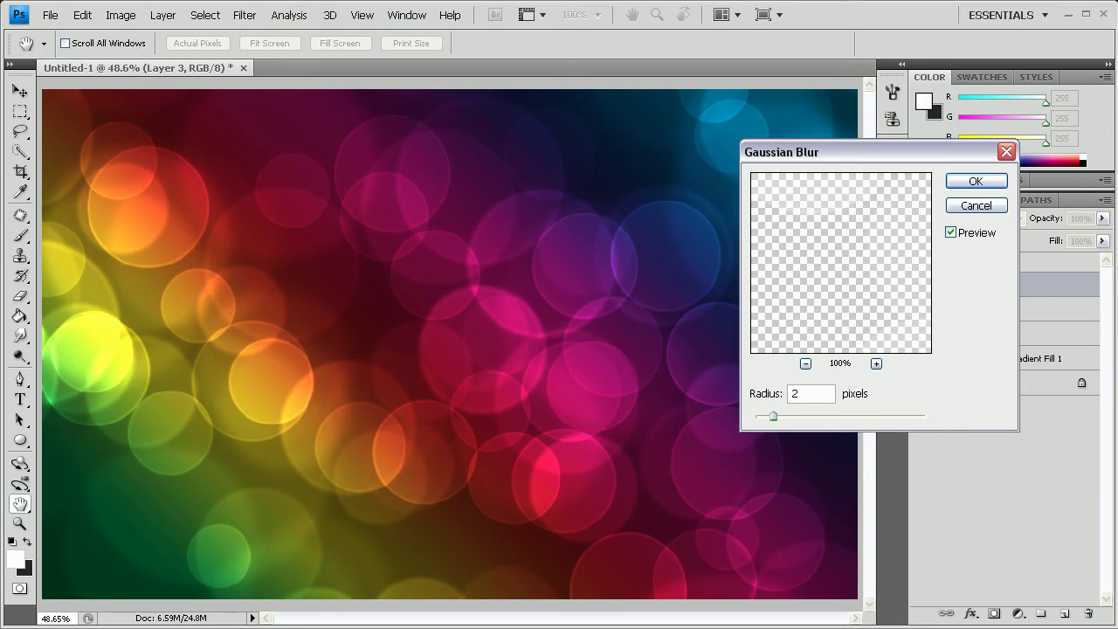
left_click(955, 184)
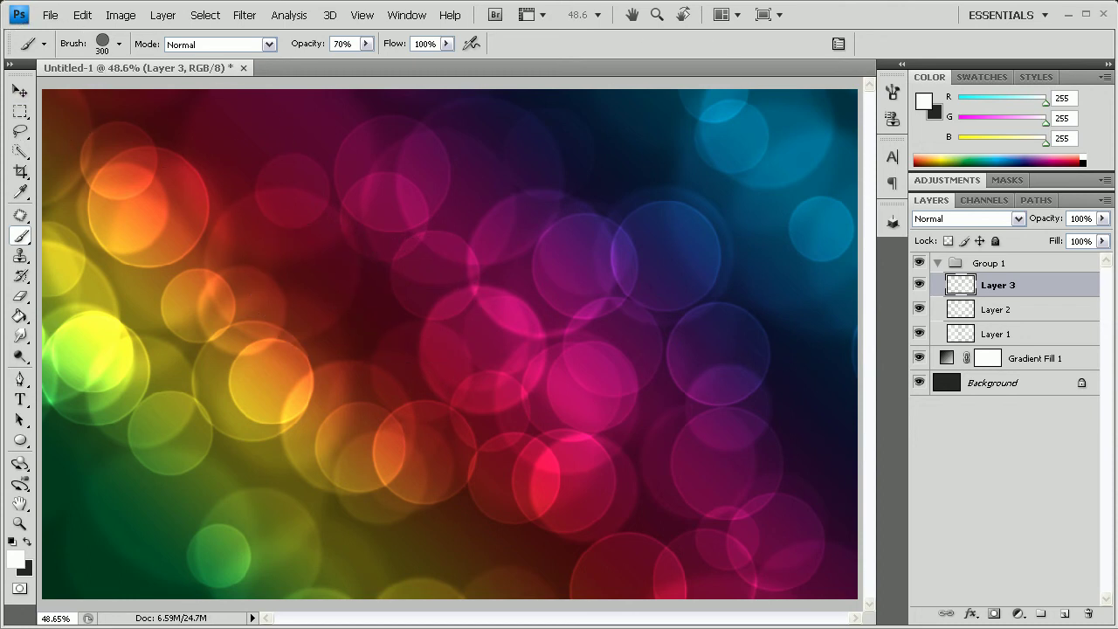
- Collapse Group 1 and toggle the Background's visibility off and on twice to preview the circles
left_click(938, 263)
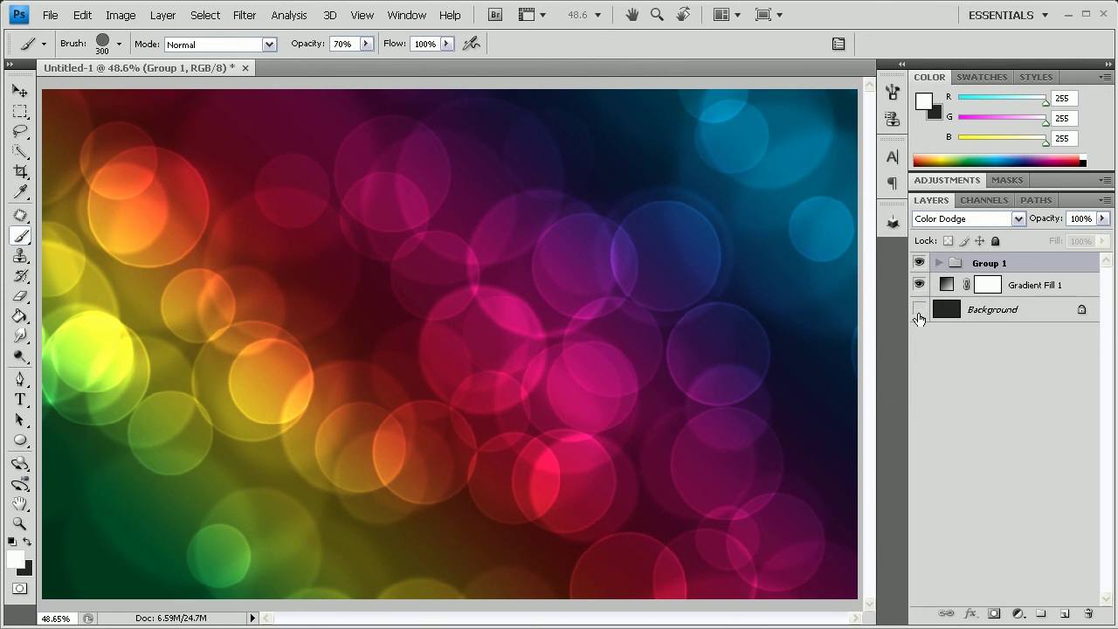
left_click(919, 311)
left_click(919, 311)
left_click(918, 311)
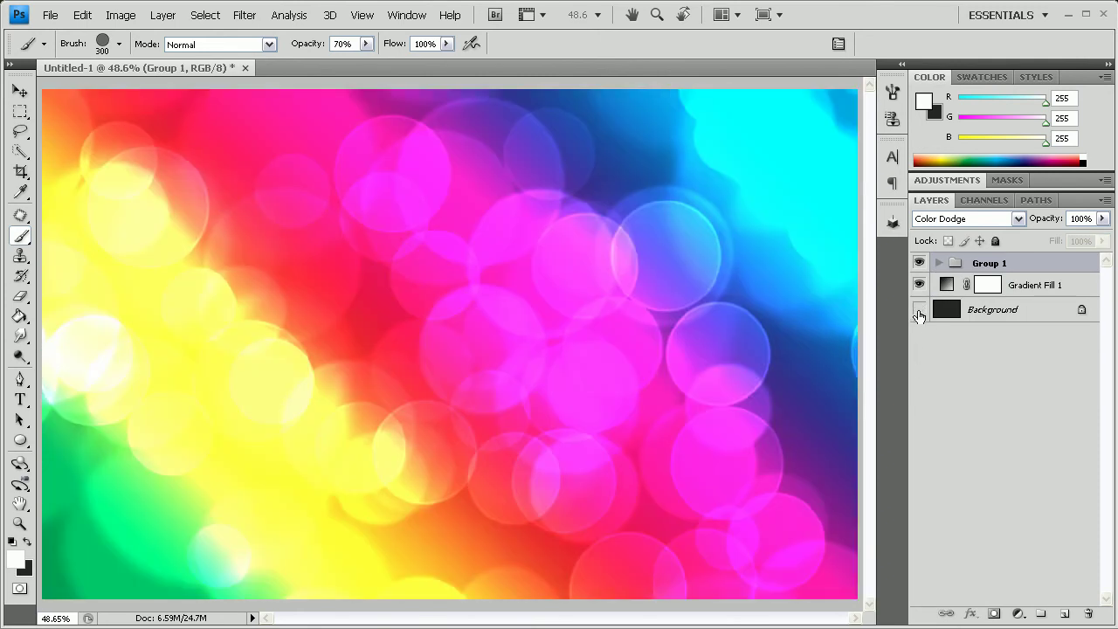
left_click(919, 311)
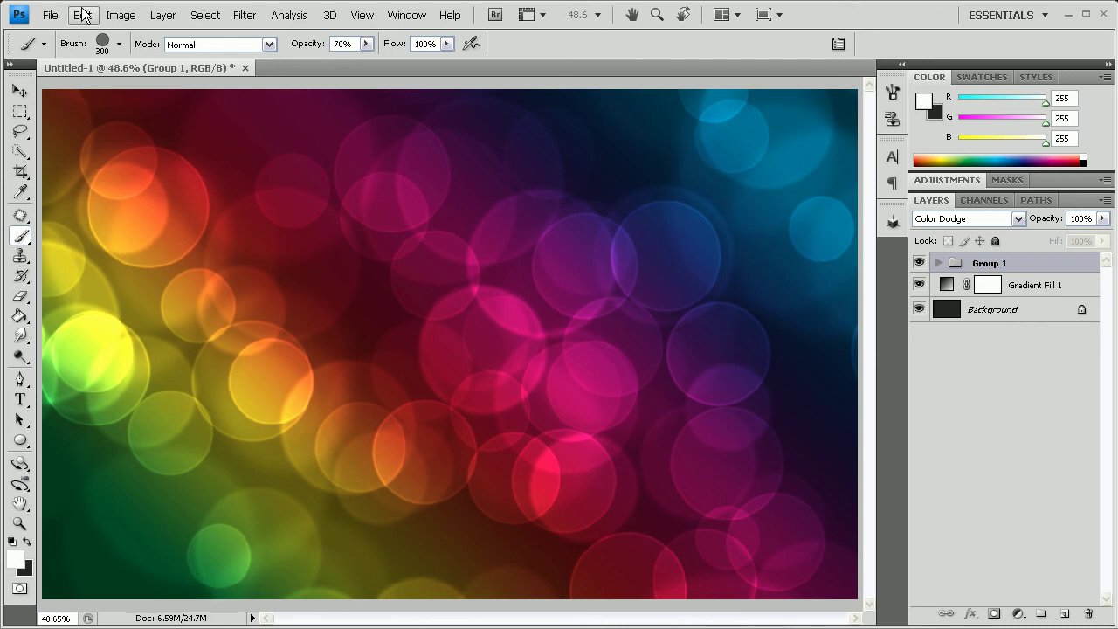
left_click(61, 17)
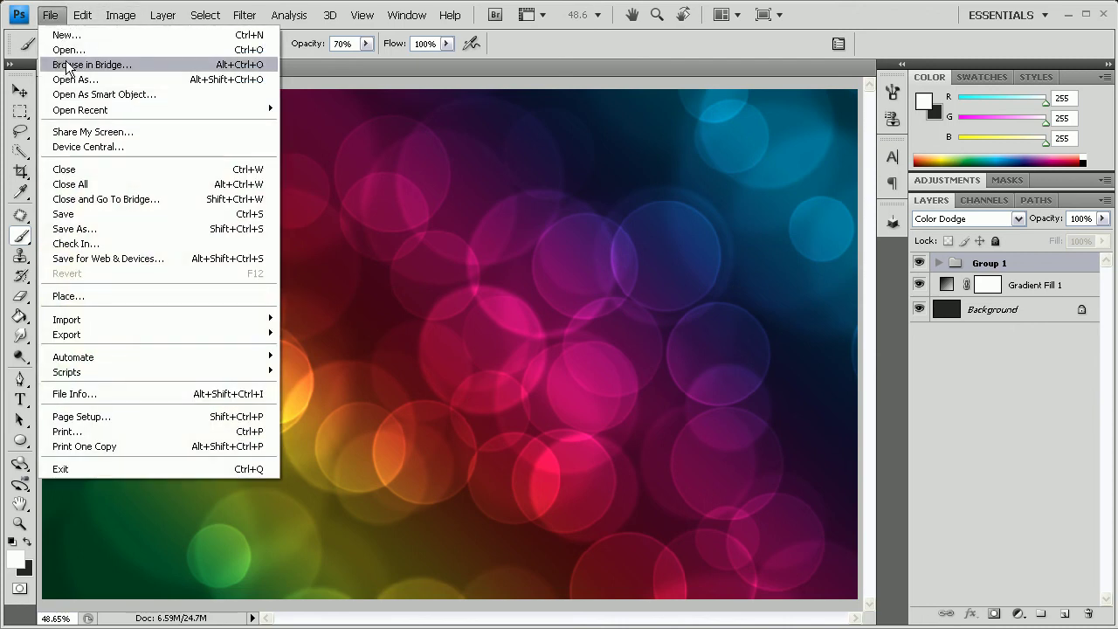
- Open the example image PMStudios Wallpaper_1.jpg
left_click(69, 50)
left_click_drag(777, 133, 781, 290)
double_click(449, 218)
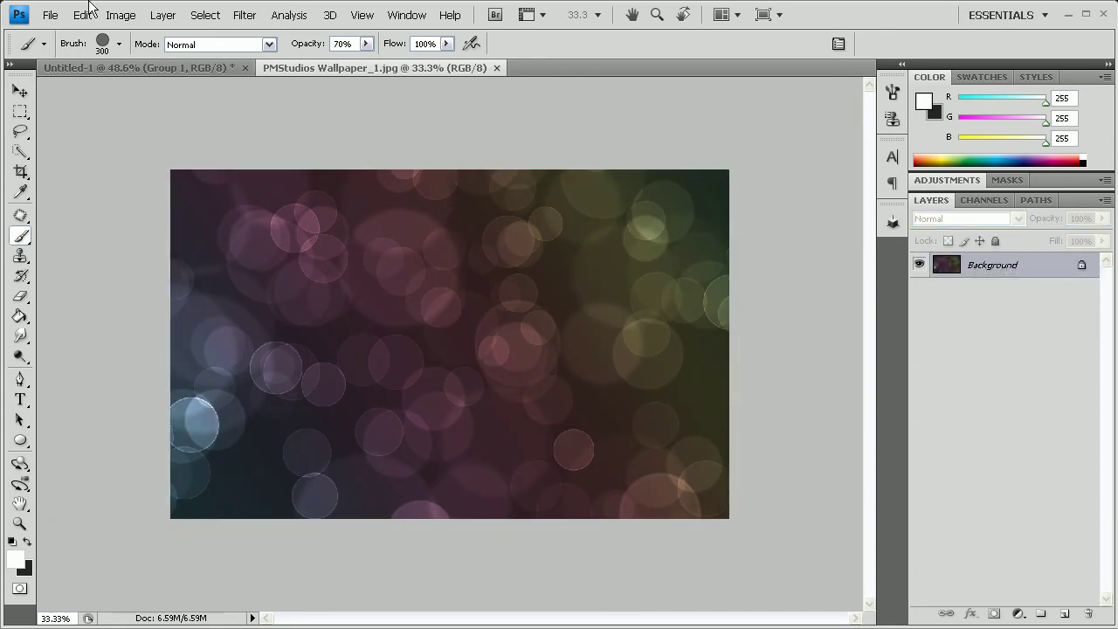
- Open PMStudios Wallpaper.jpg from My Pictures > screensaver images
left_click(49, 15)
left_click(68, 50)
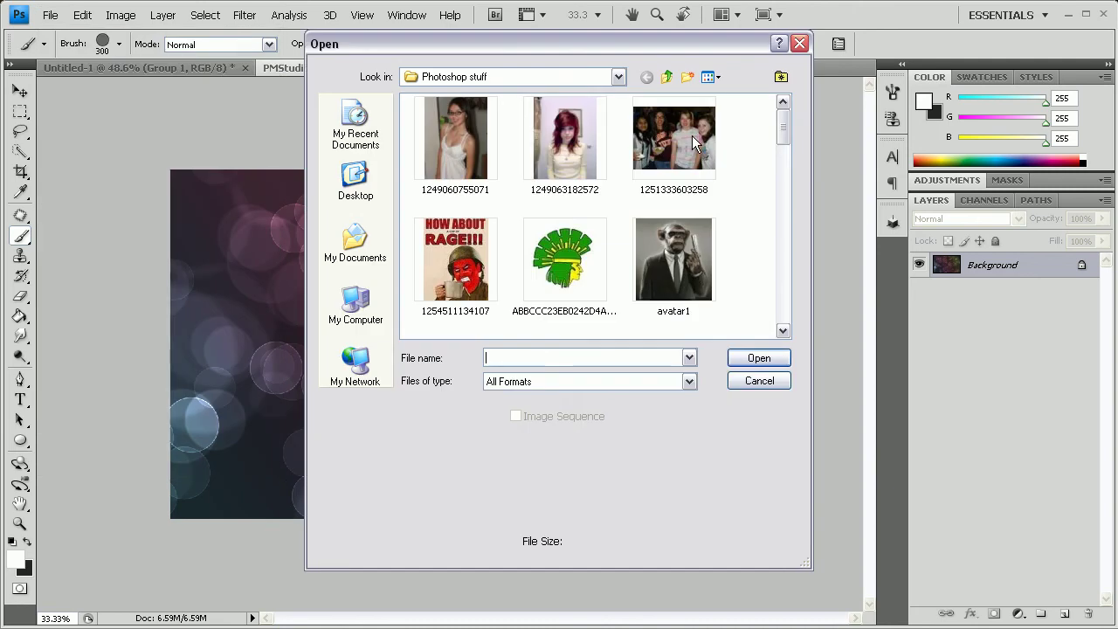
left_click(668, 77)
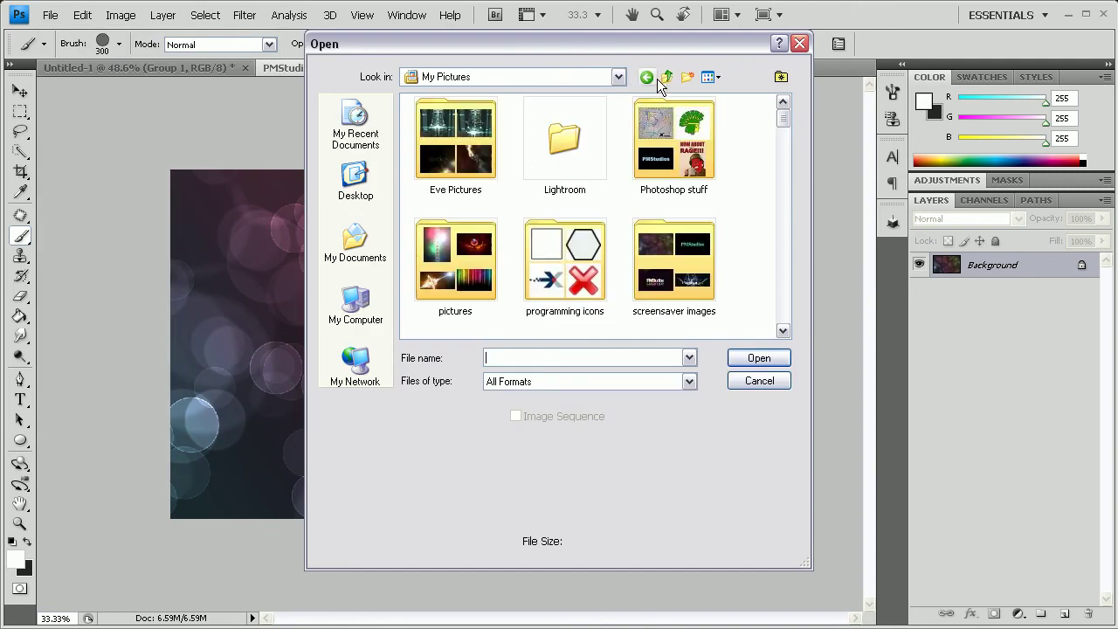
double_click(687, 232)
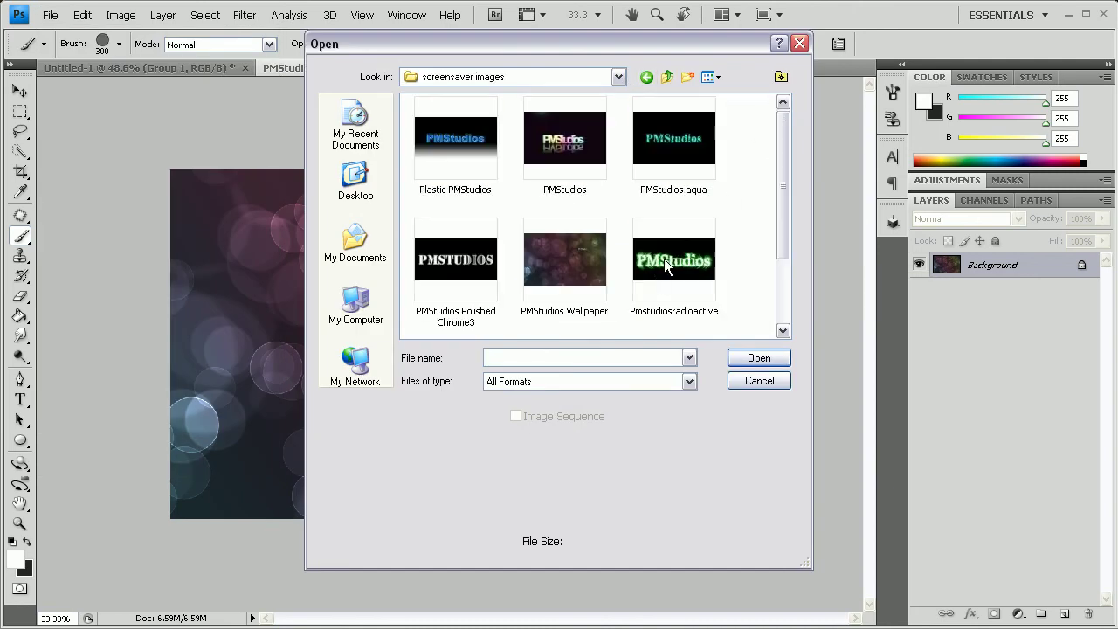
double_click(537, 239)
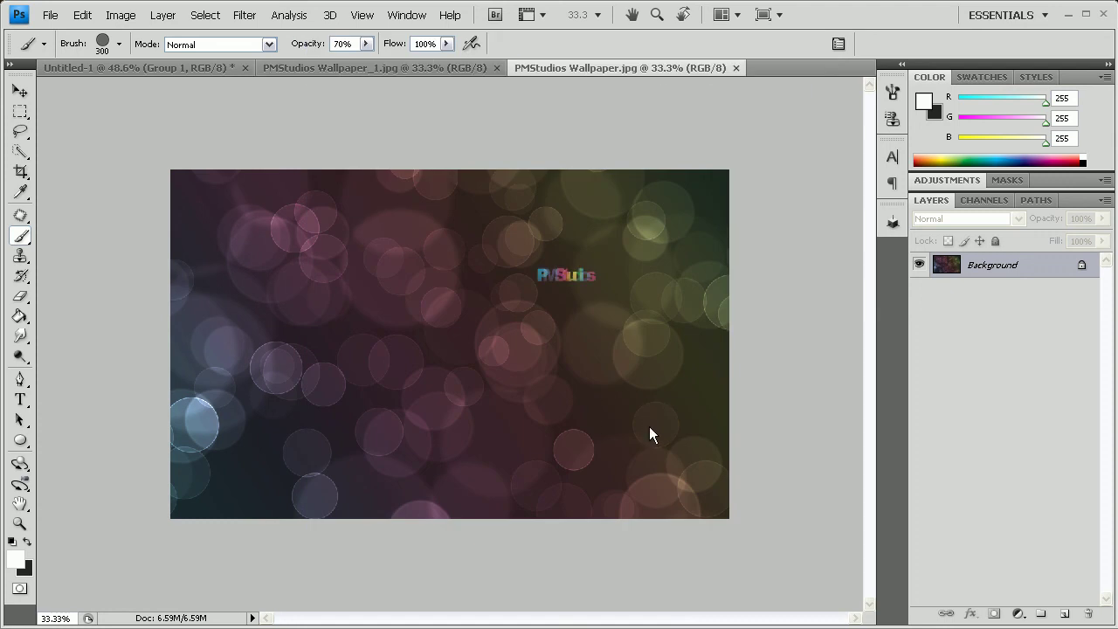